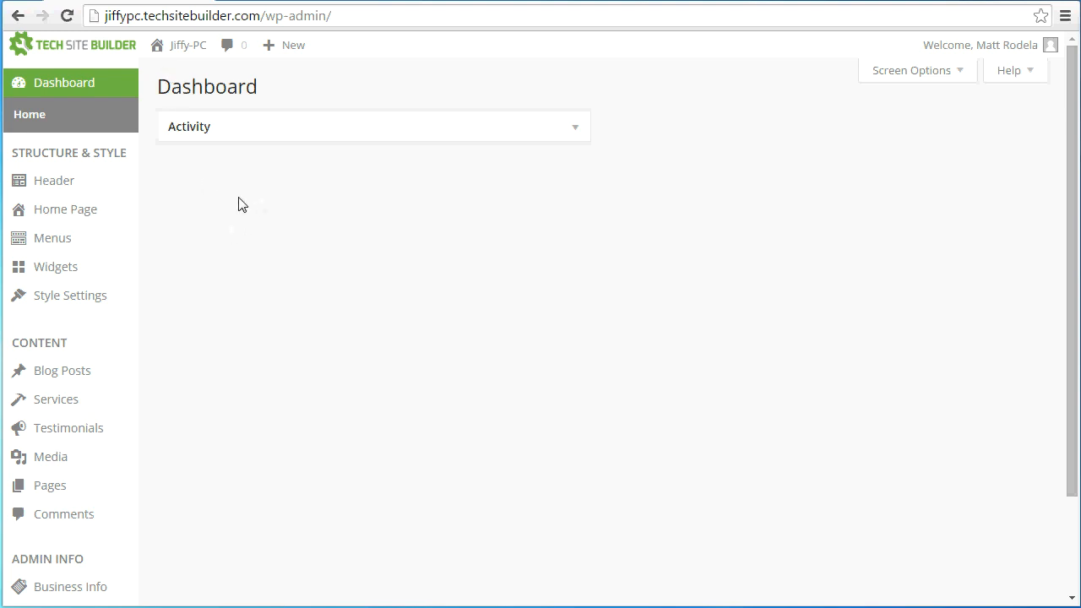
Look over the link and category options in the menu editor and create the site menu named Menu 1 from the default page items
click(59, 243)
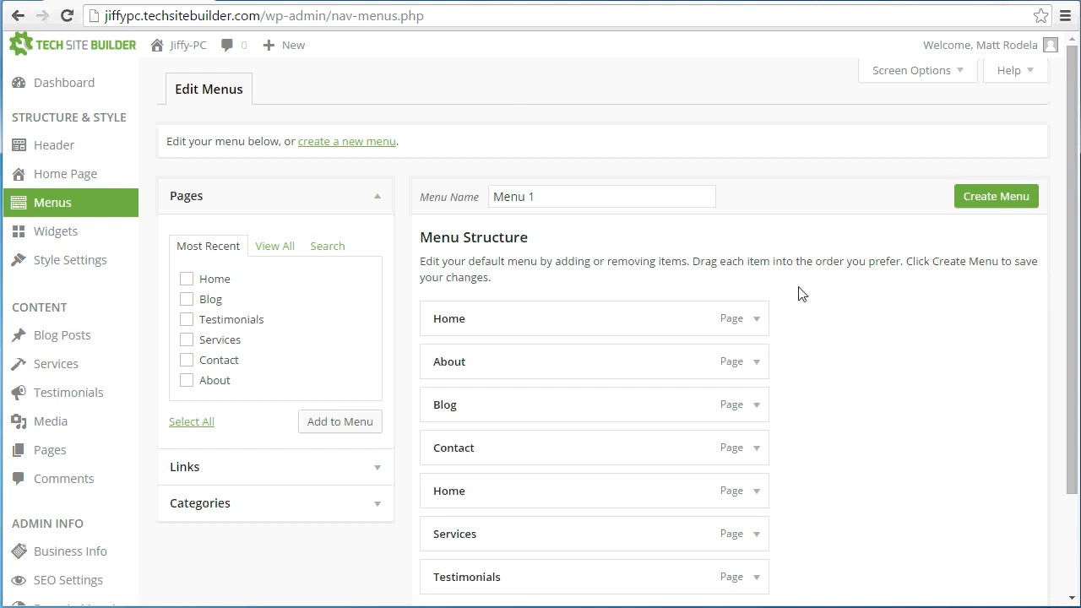
scroll(597, 306, down, 1)
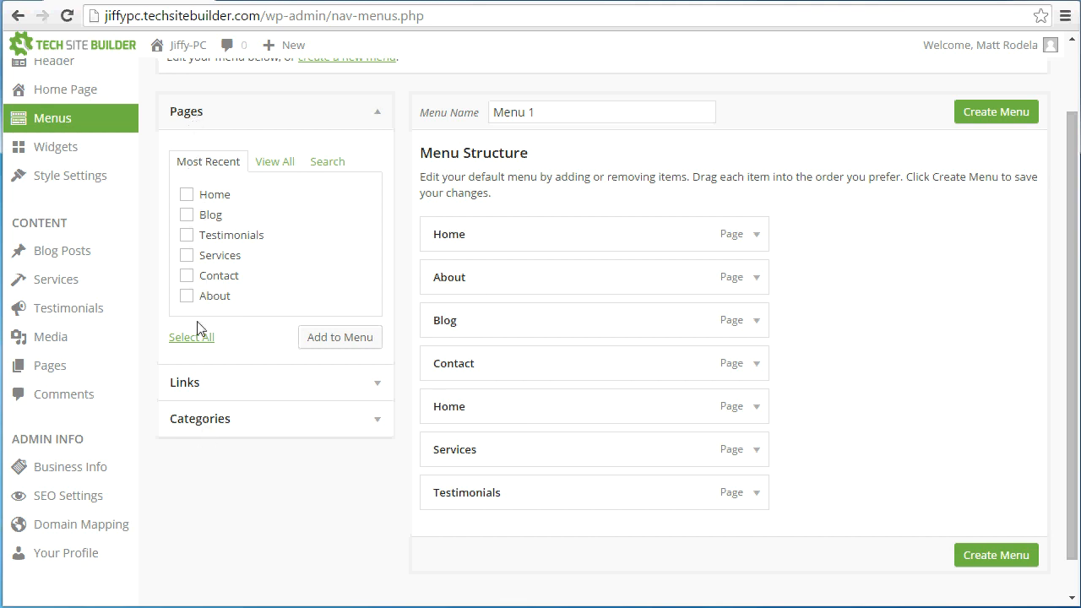
click(194, 394)
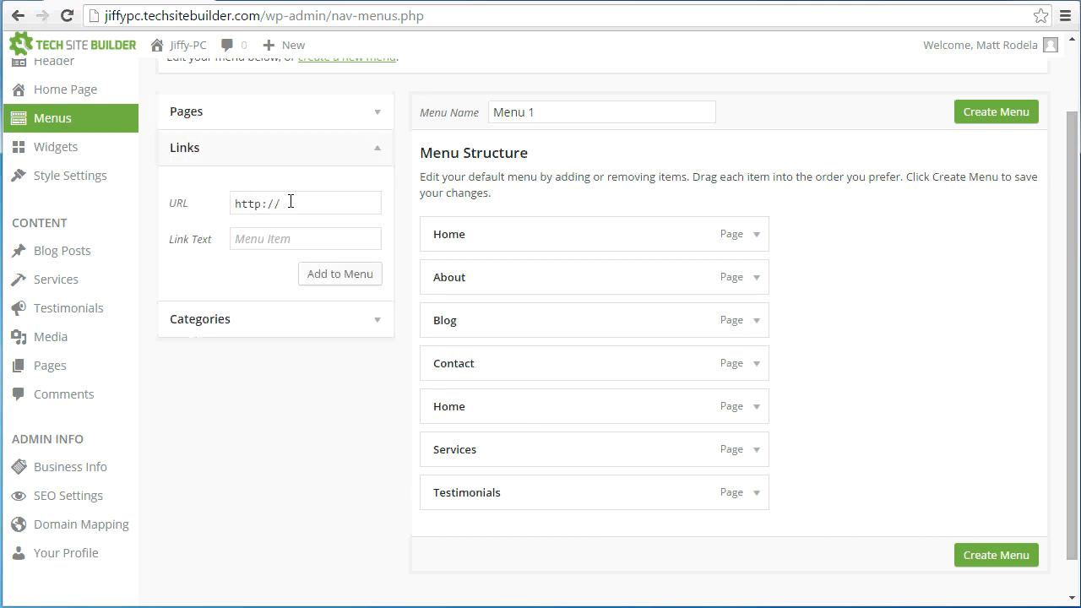
click(242, 320)
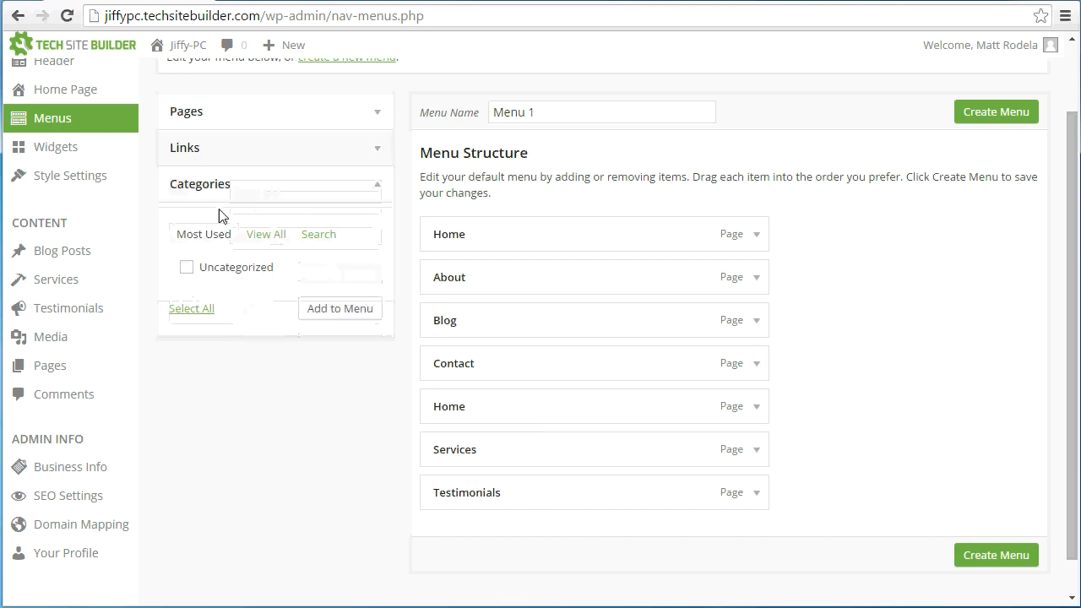
click(243, 119)
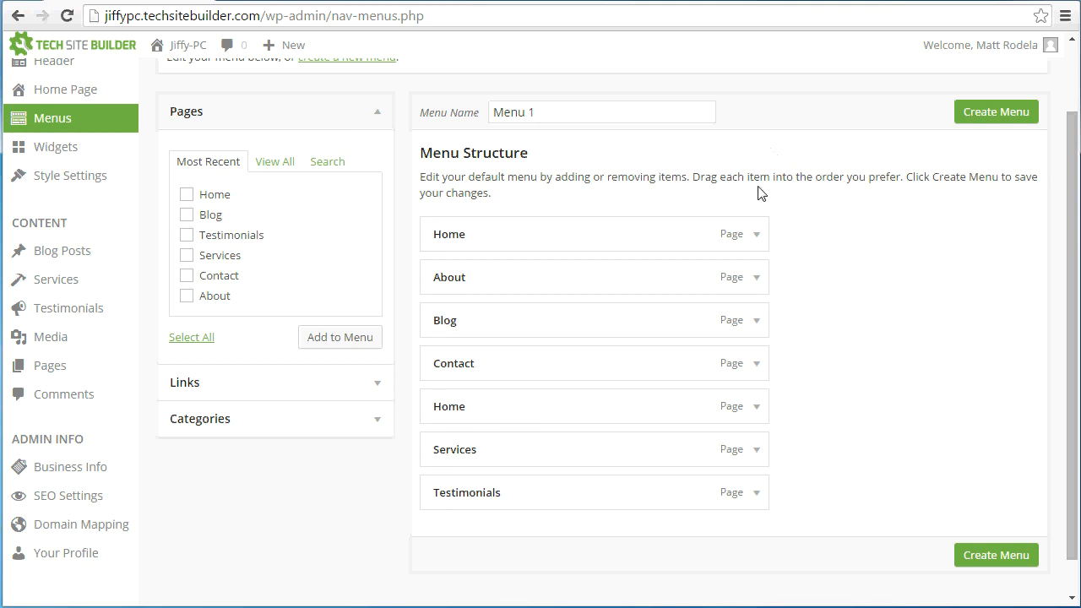
click(968, 122)
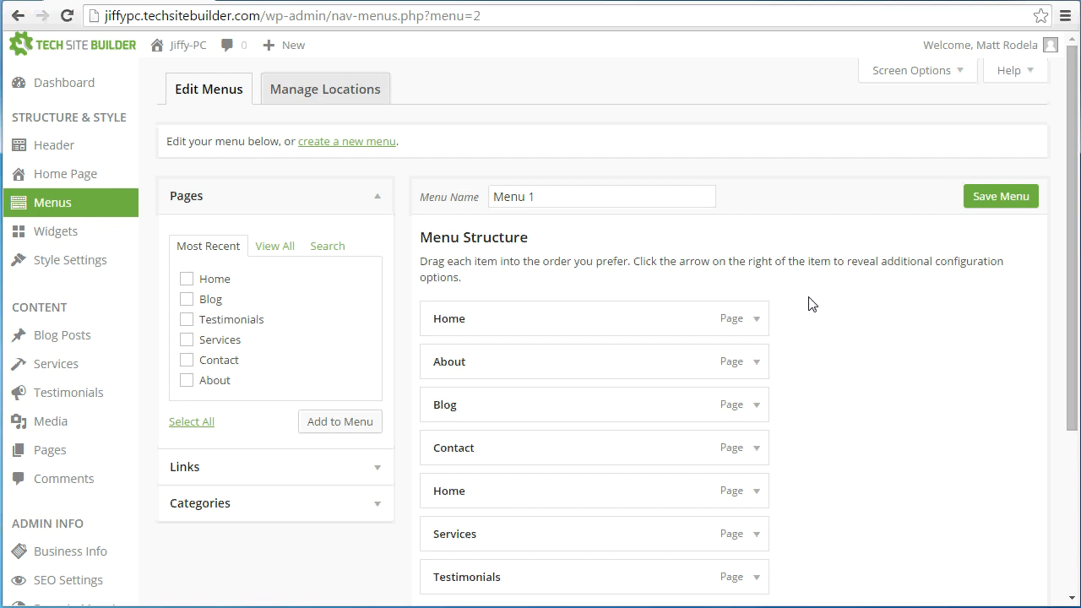
Remove the duplicate Home item between Contact and Services from the menu structure
scroll(808, 305, down, 1)
scroll(809, 304, down, 1)
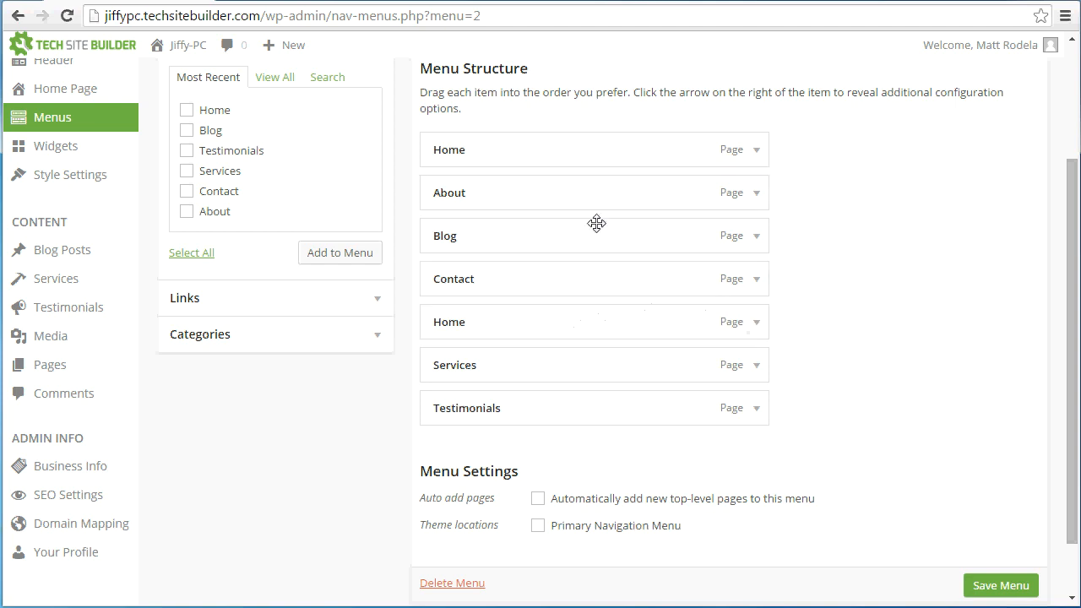
click(757, 322)
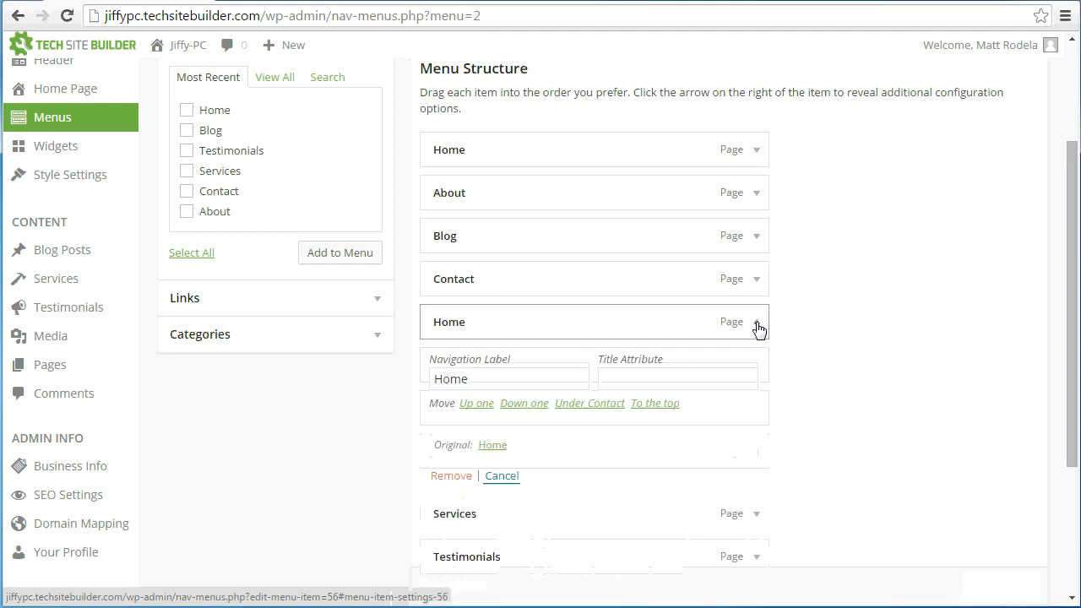
click(450, 476)
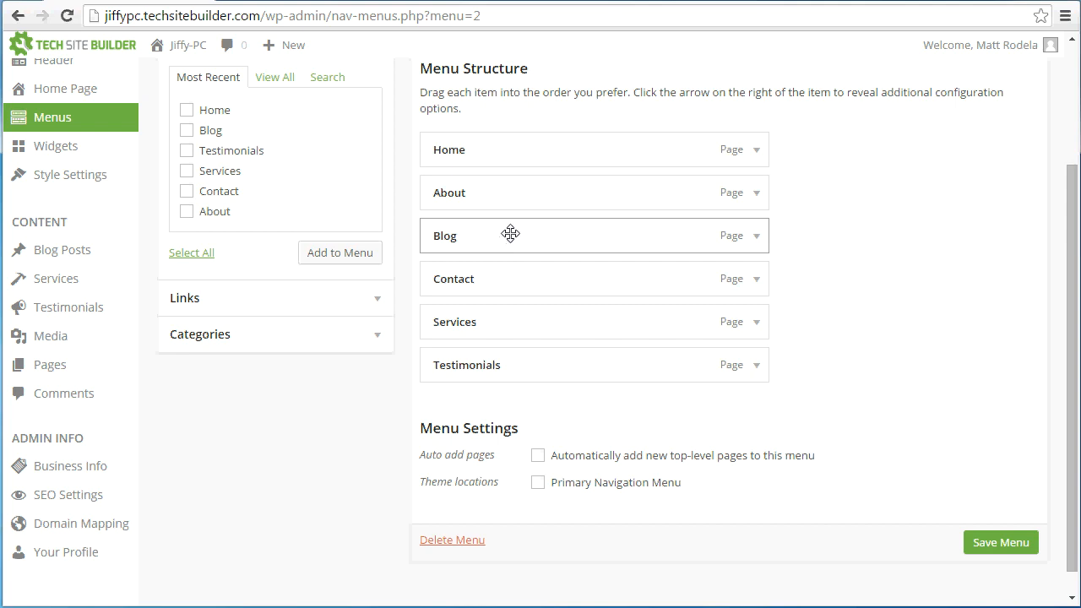
Reorder the menu so that Contact and Blog come last, and nest Testimonials as a sub item under About
drag(513, 230, 505, 415)
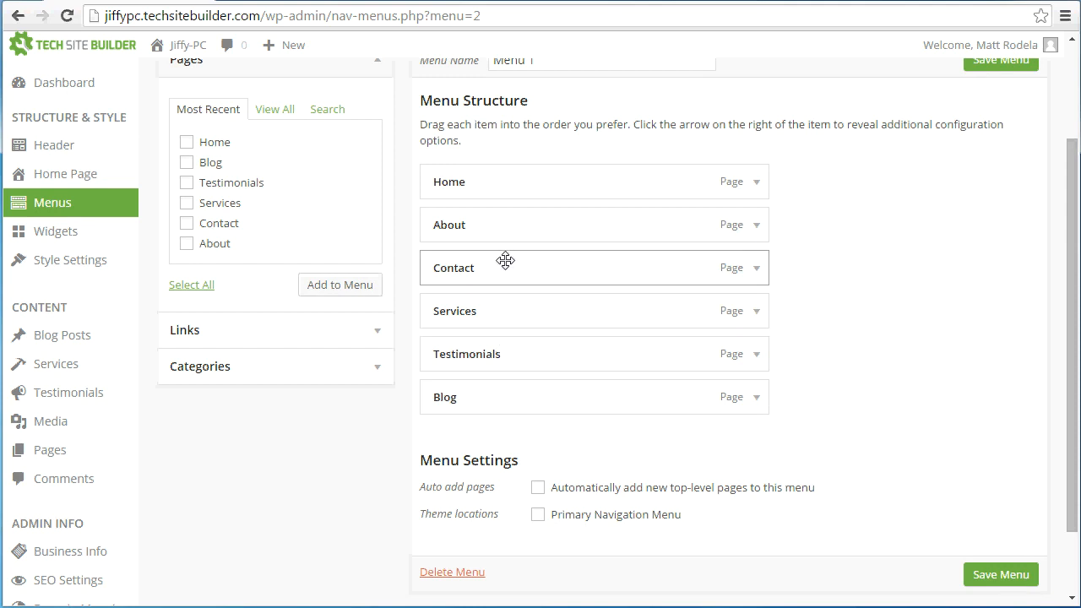
drag(507, 267, 506, 369)
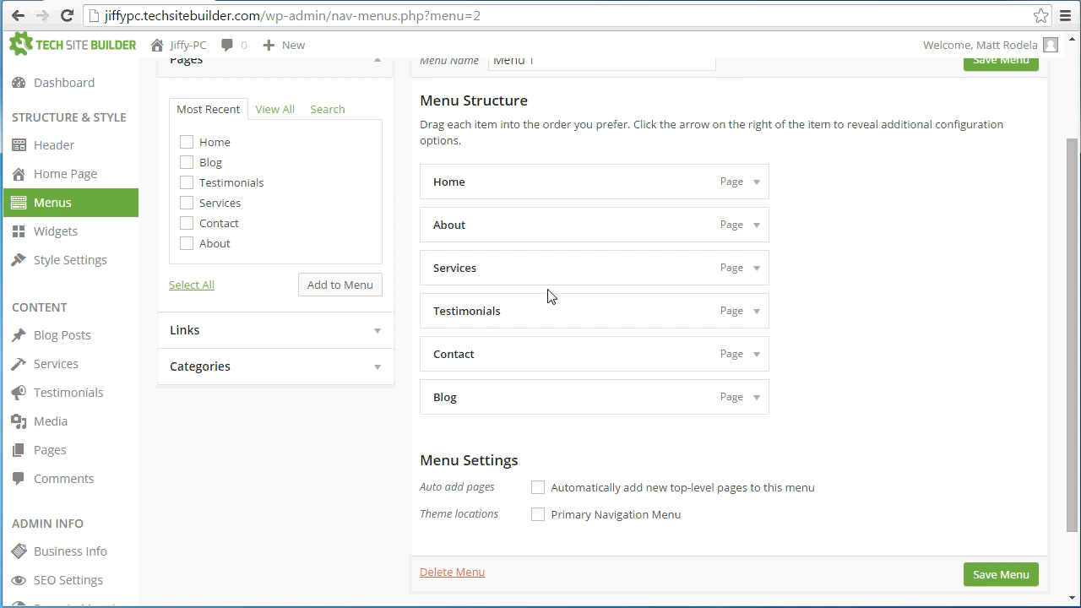
drag(516, 311, 545, 287)
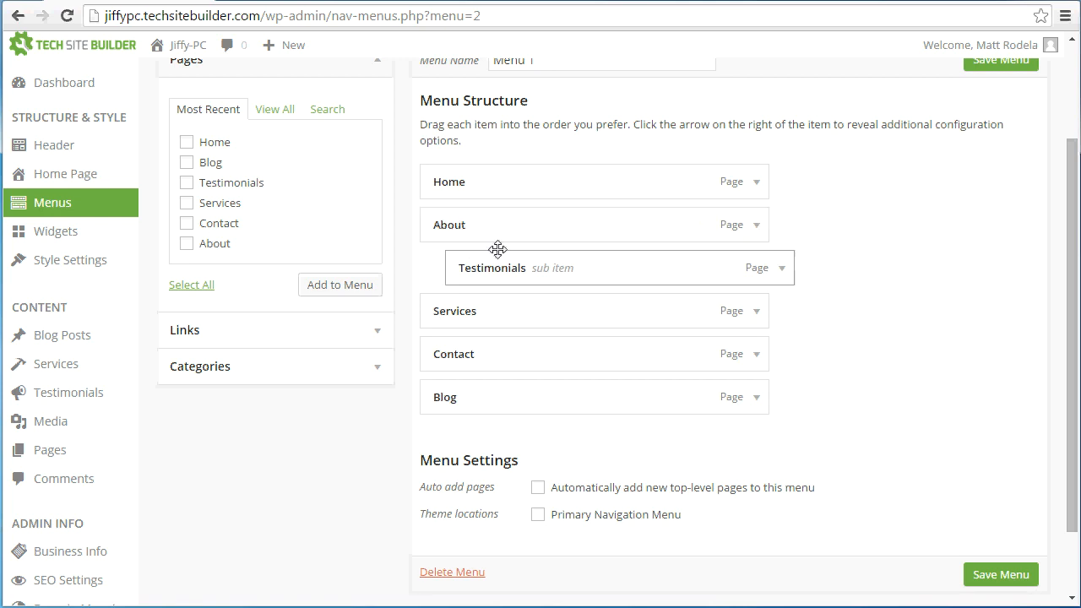
drag(470, 268, 475, 297)
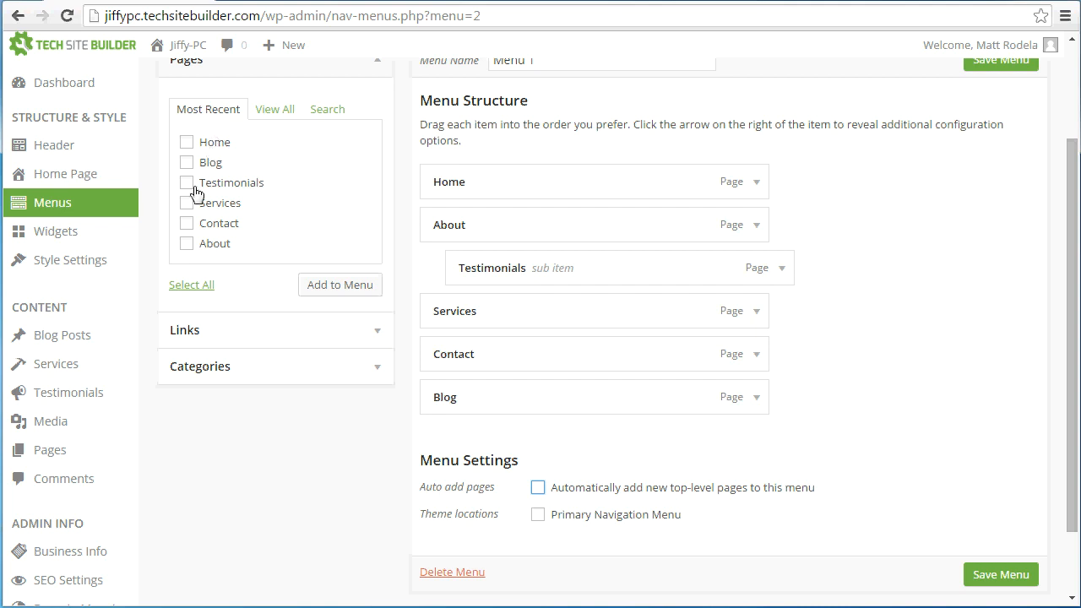
Add the Services page to the menu a second time, keeping it as the last item
scroll(269, 176, up, 1)
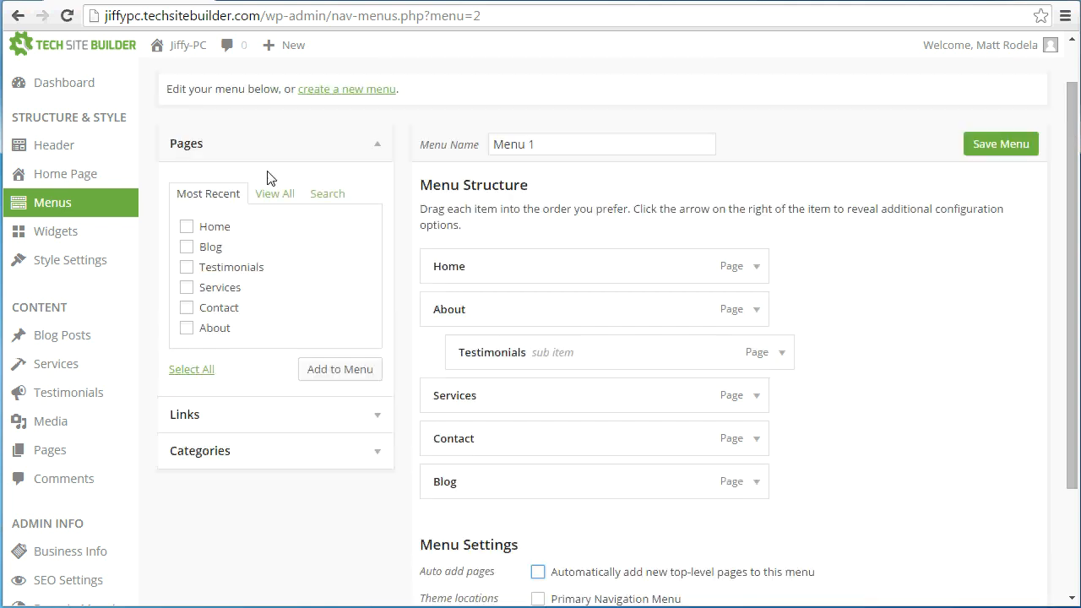
scroll(261, 181, down, 1)
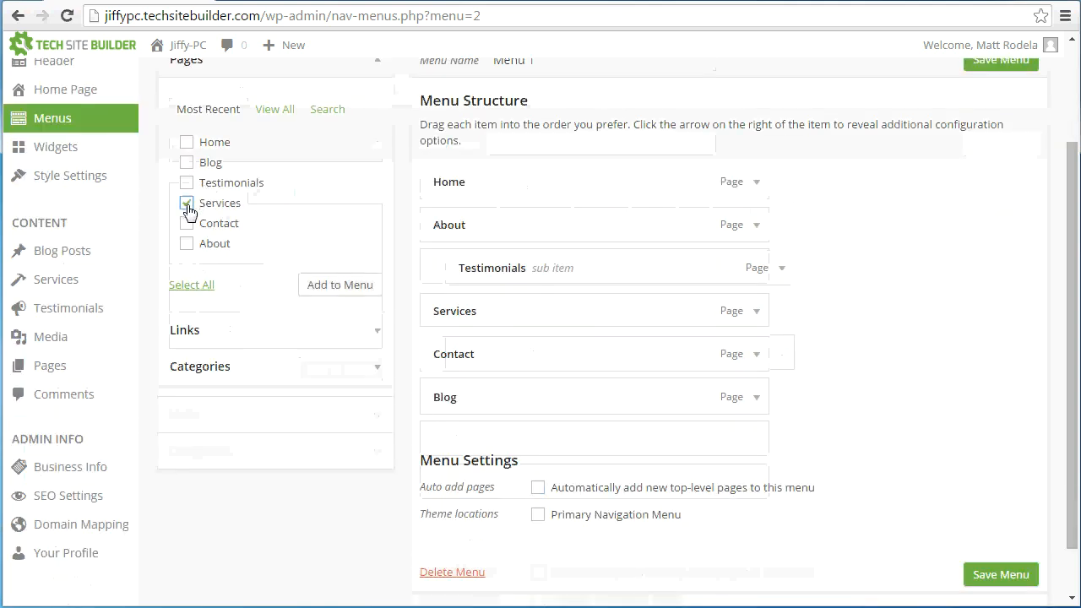
click(317, 293)
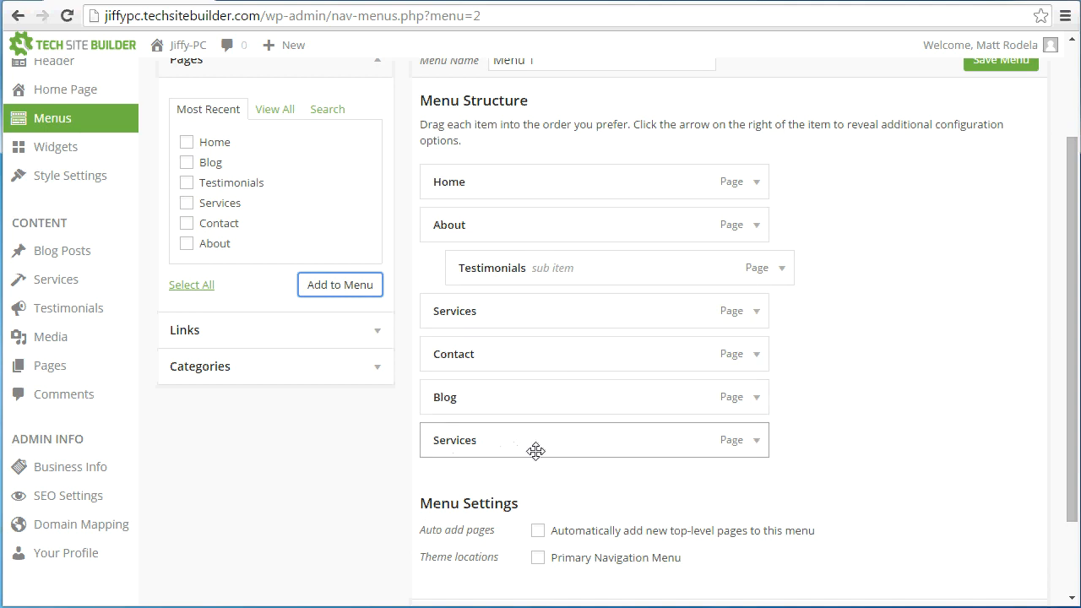
drag(565, 444, 581, 473)
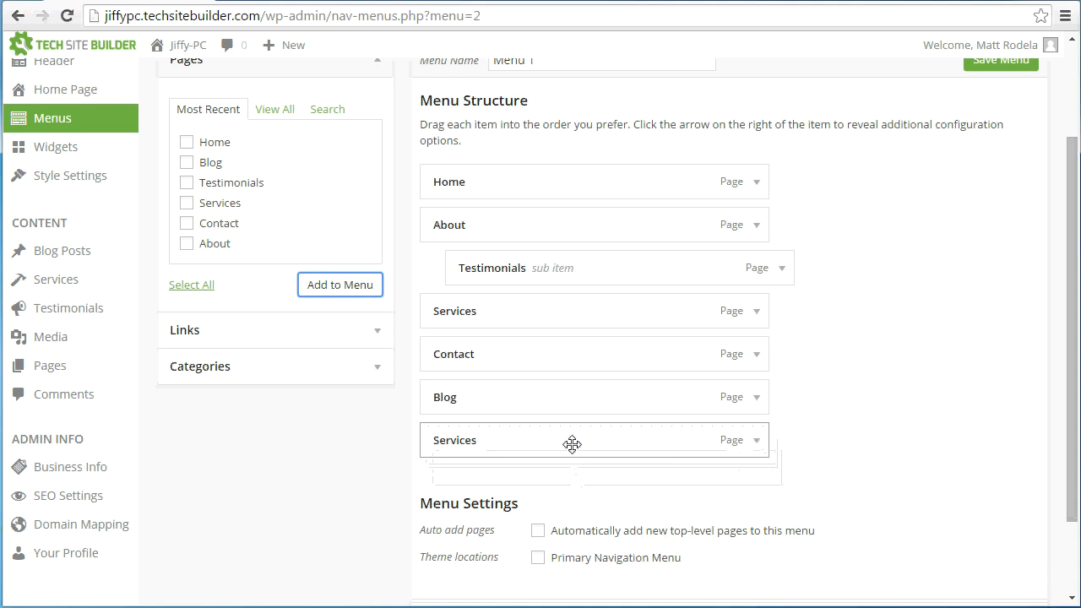
Remove the extra Services item at the end of the menu structure
click(761, 449)
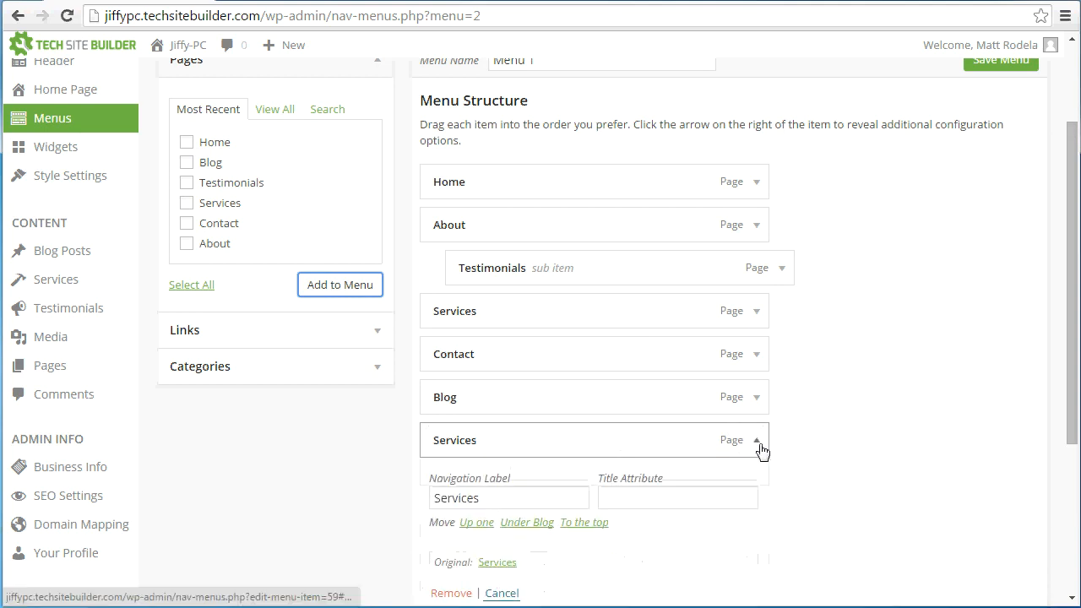
scroll(760, 449, down, 1)
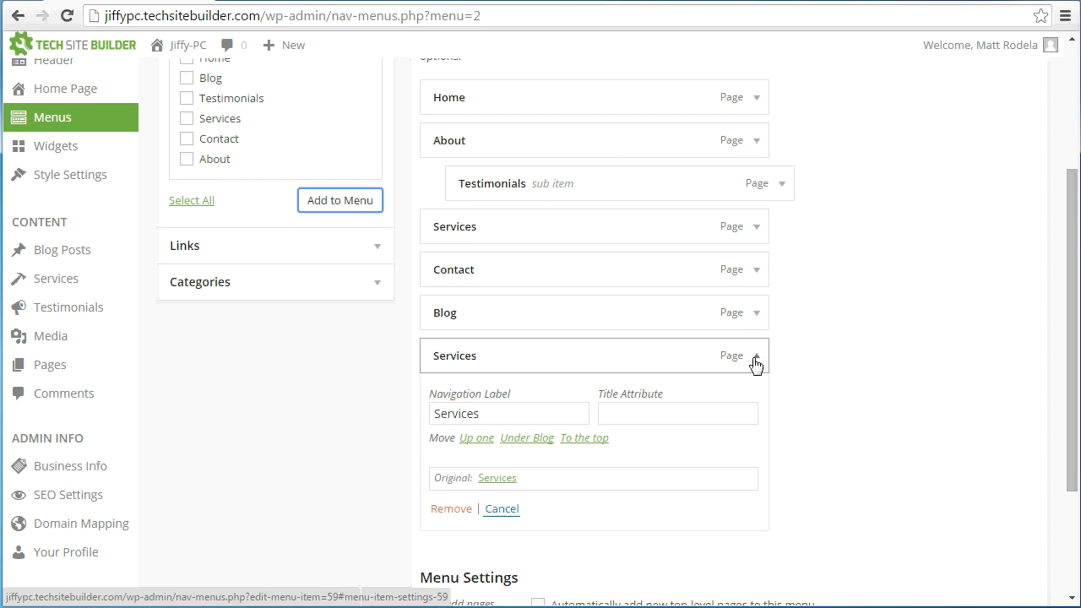
click(459, 510)
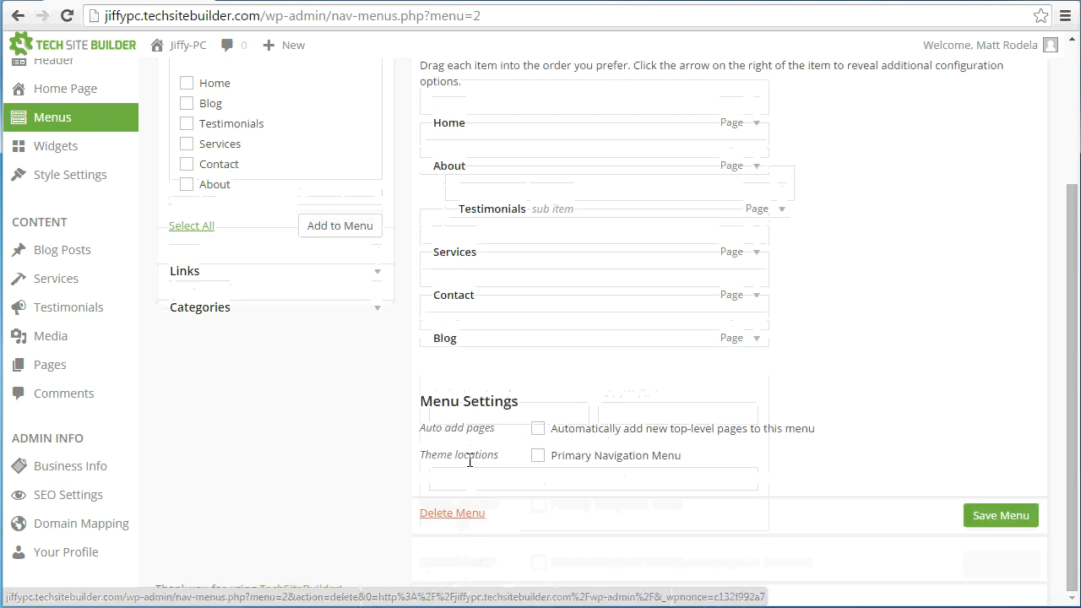
Assign Menu 1 to the Primary Navigation Menu theme location and save the menu
scroll(494, 456, up, 1)
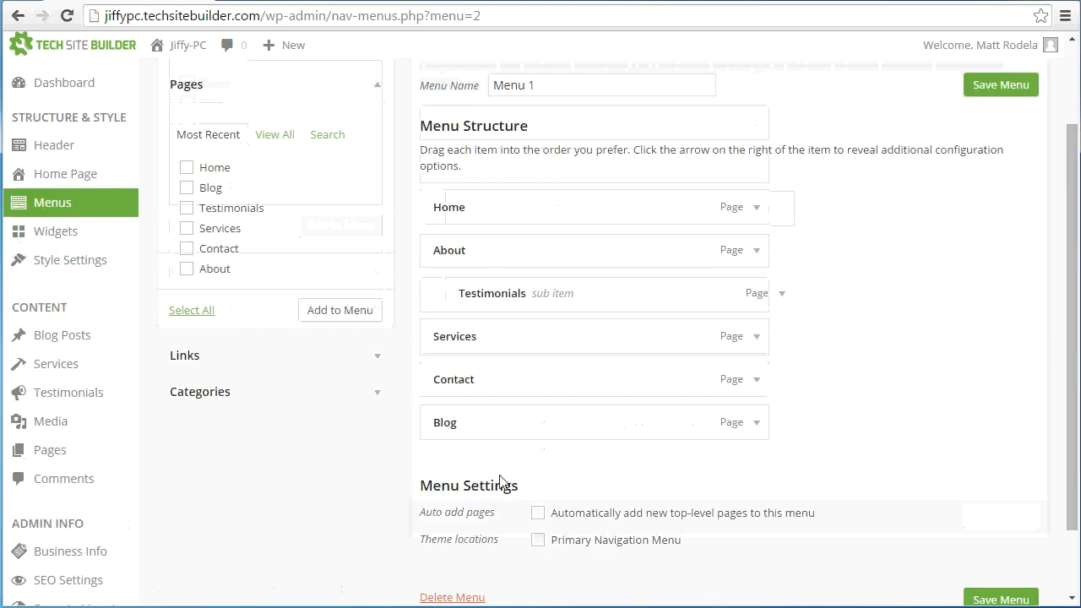
scroll(499, 506, down, 1)
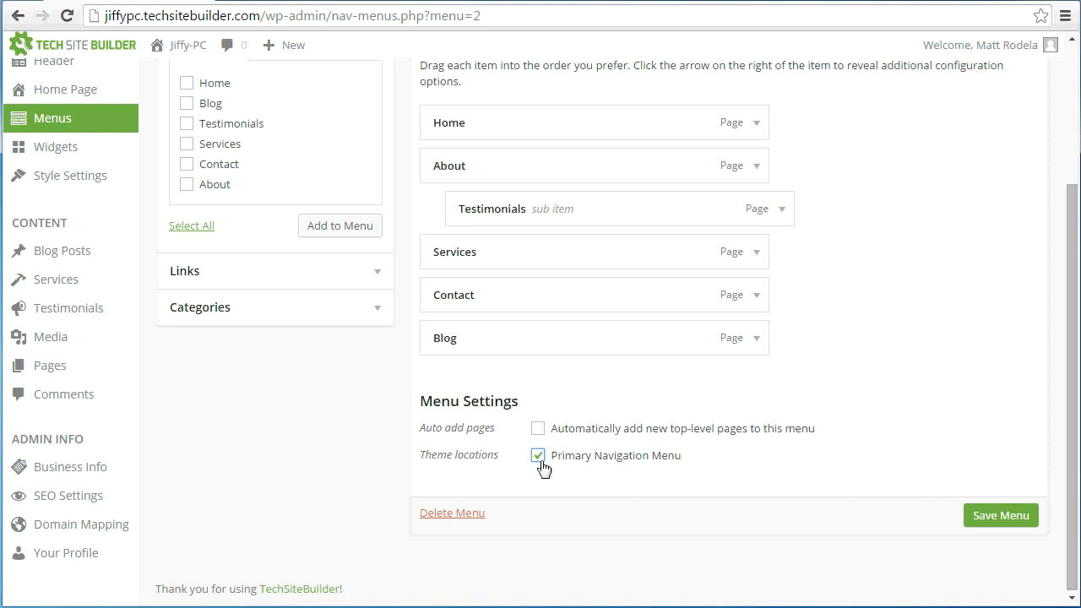
click(1001, 517)
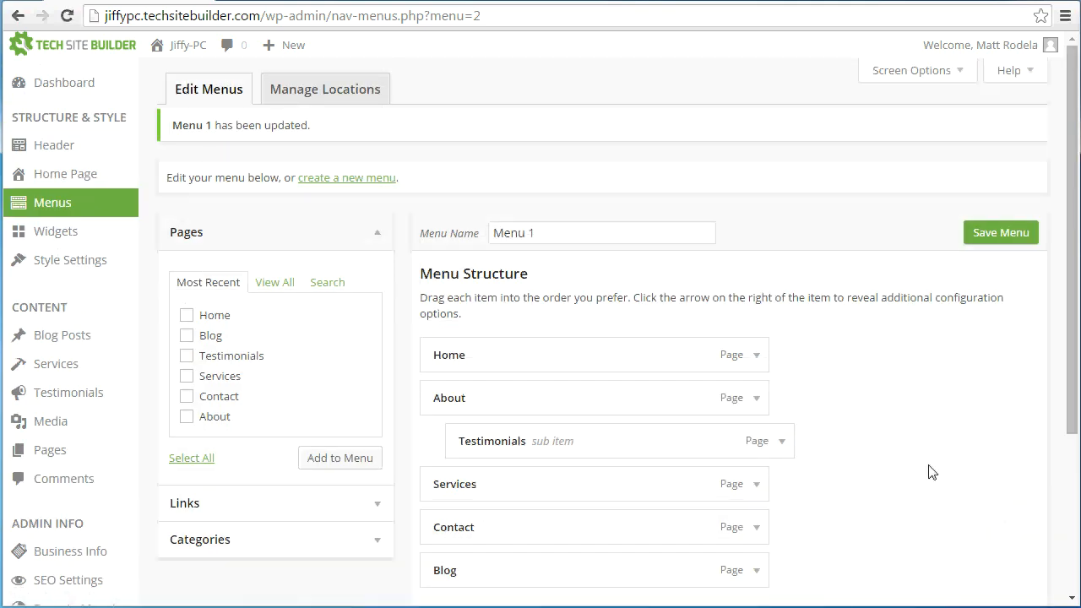
Visit the live site to check the navigation bar and the About submenu, and return to the admin dashboard
mouse_move(173, 50)
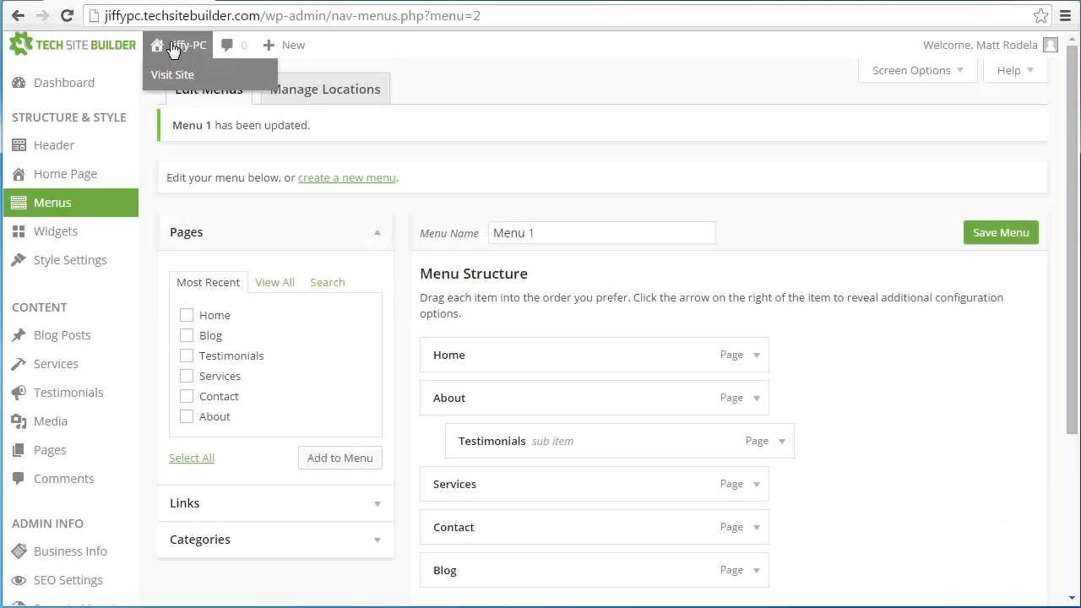
click(173, 50)
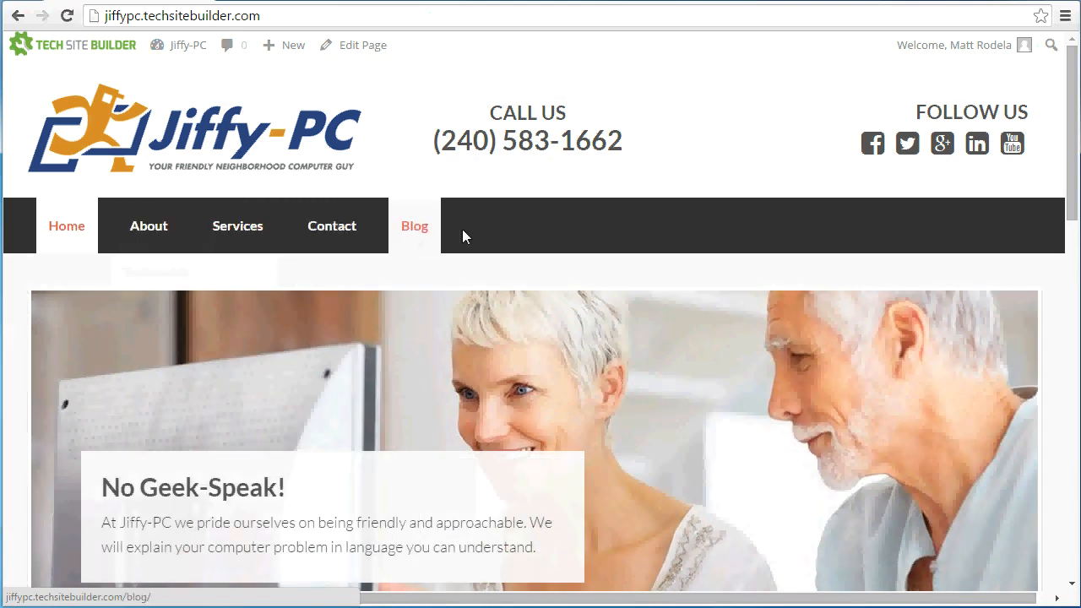
mouse_move(153, 233)
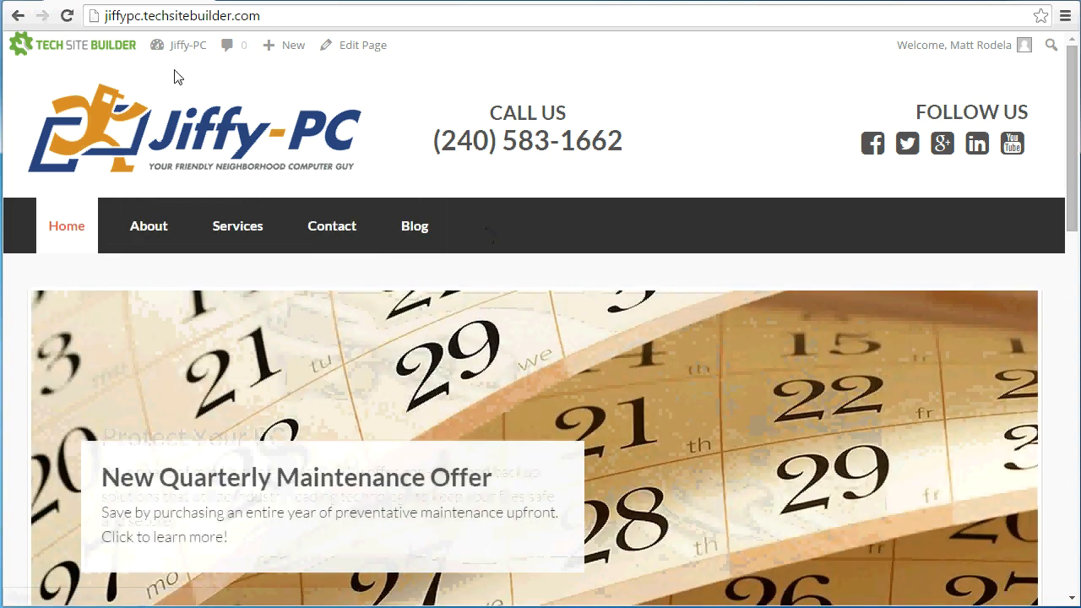
click(164, 49)
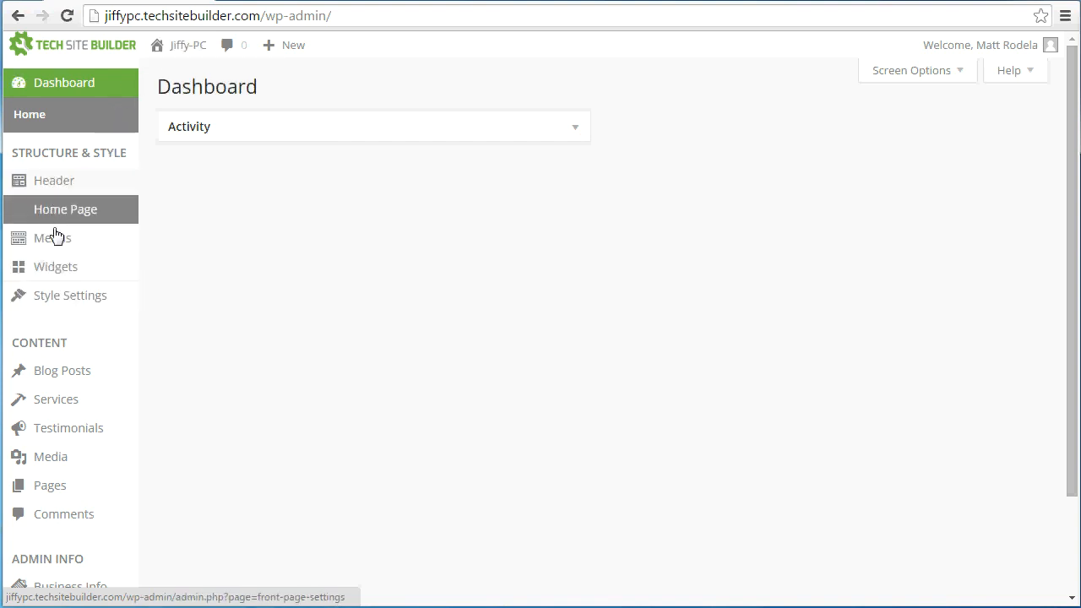
Open the style settings, and view the live site's logo as a reference for the color choices
click(69, 303)
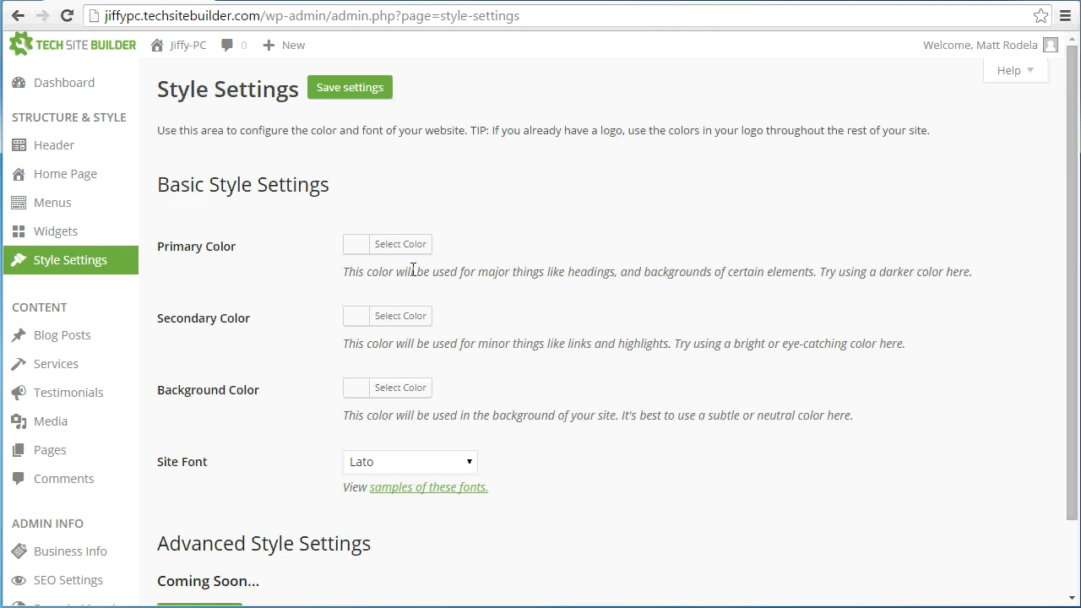
click(182, 50)
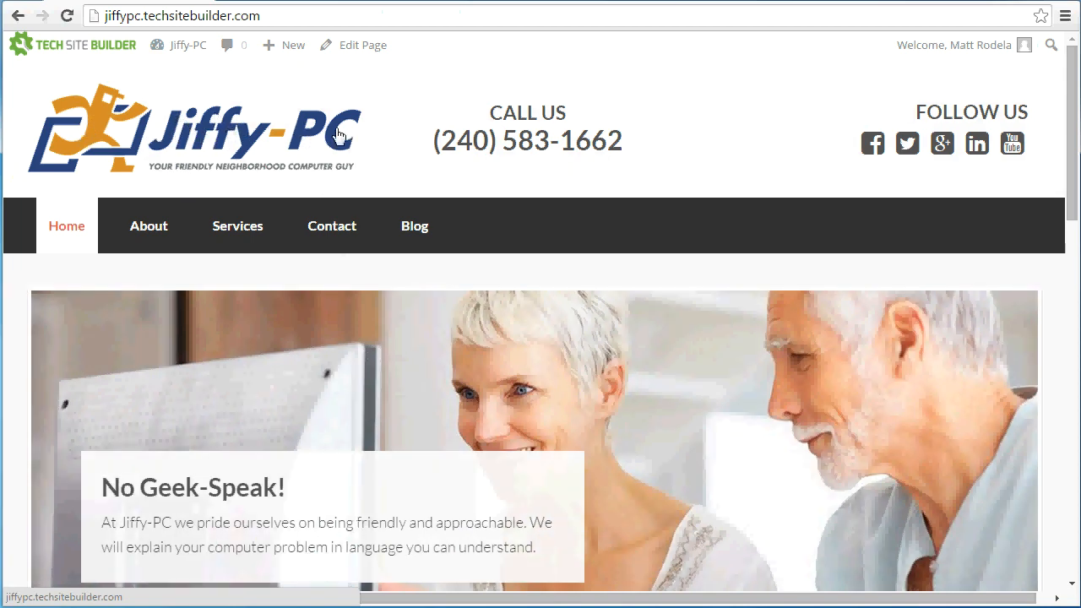
click(184, 49)
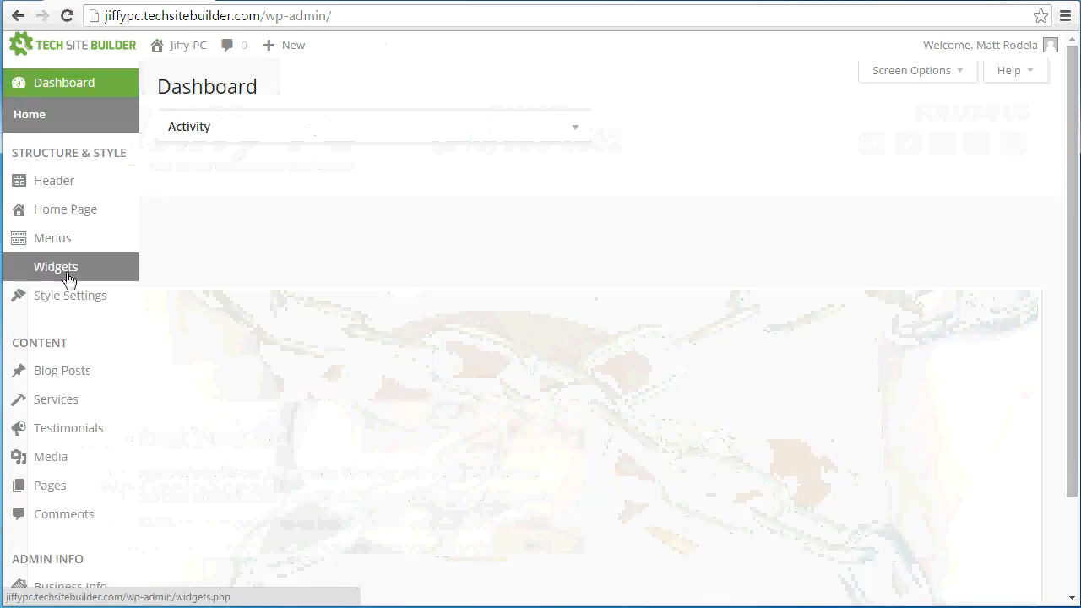
Open the site's style settings and bring up the color picker for the primary color
click(74, 296)
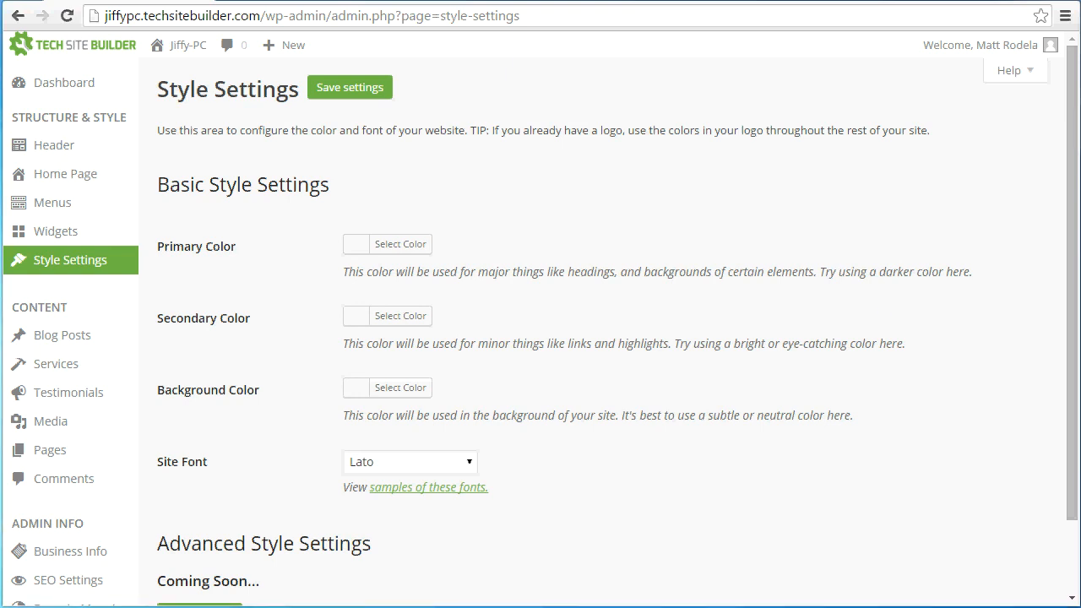
click(366, 250)
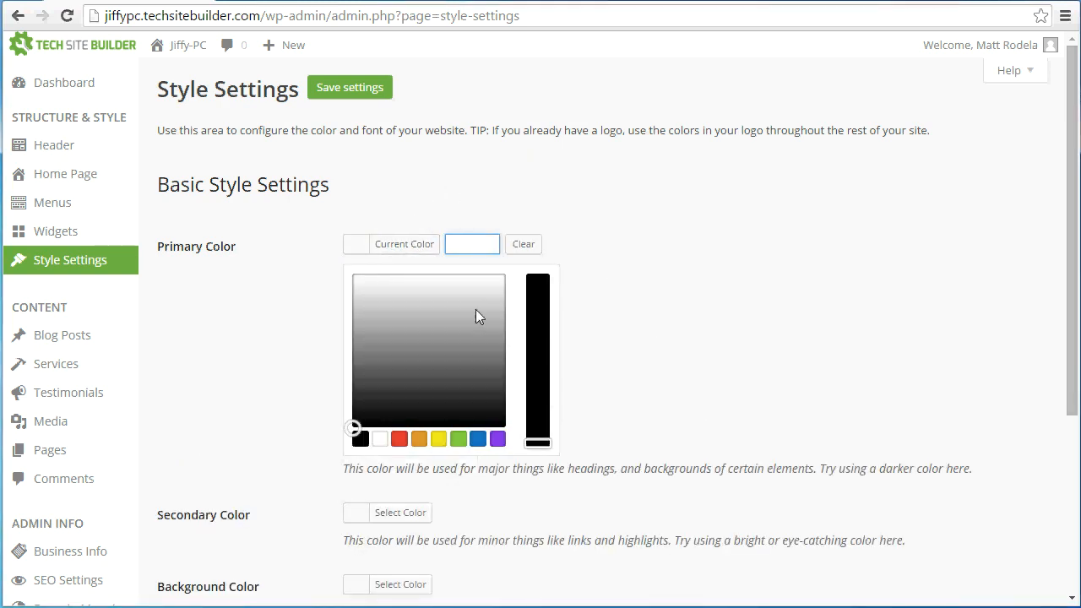
Try mixing a custom blue for the primary color by adjusting its saturation and shade
drag(534, 441, 539, 302)
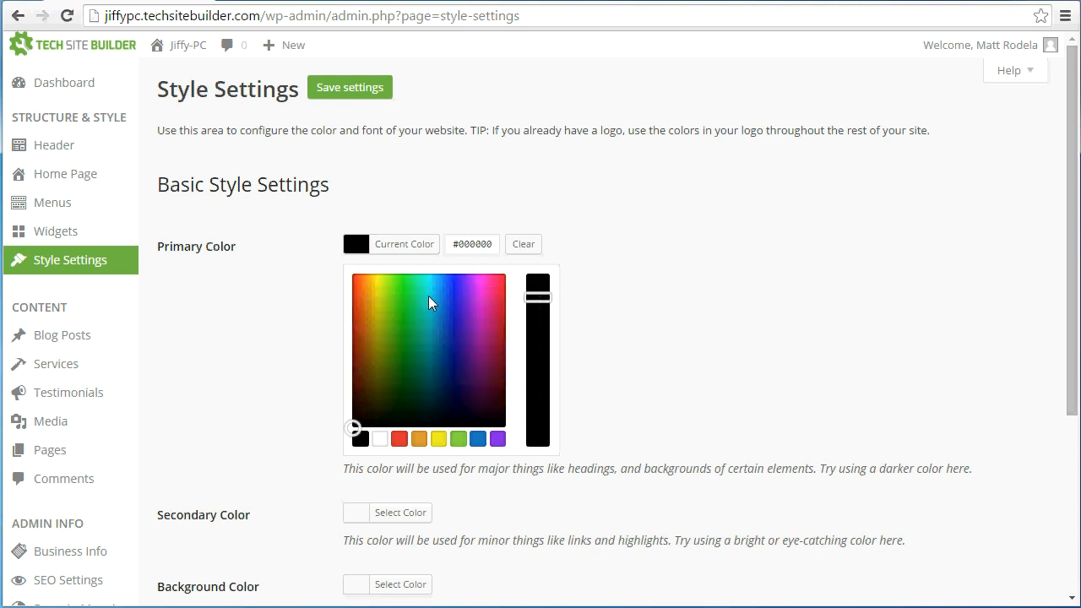
mouse_move(354, 433)
mouse_down()
mouse_move(404, 381)
mouse_move(443, 311)
mouse_move(406, 337)
mouse_move(451, 316)
mouse_move(410, 289)
mouse_move(454, 281)
mouse_move(447, 338)
mouse_move(448, 312)
mouse_move(447, 328)
mouse_up()
mouse_move(528, 307)
mouse_down()
mouse_move(537, 405)
mouse_move(538, 279)
mouse_up()
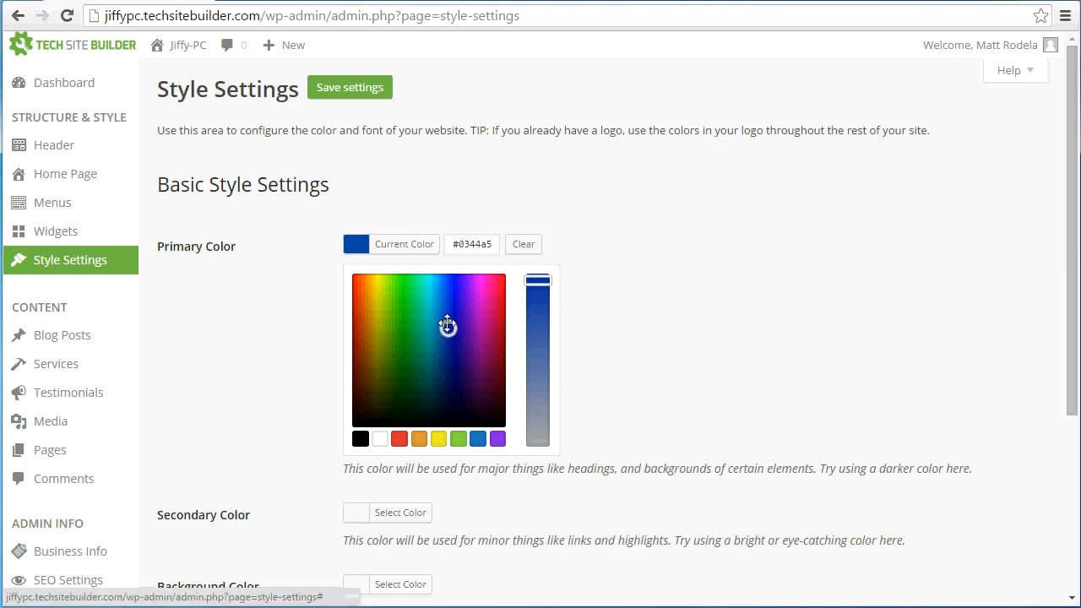
drag(448, 326, 447, 309)
Try the yellow, green, blue and purple preset swatches as the primary color
click(438, 440)
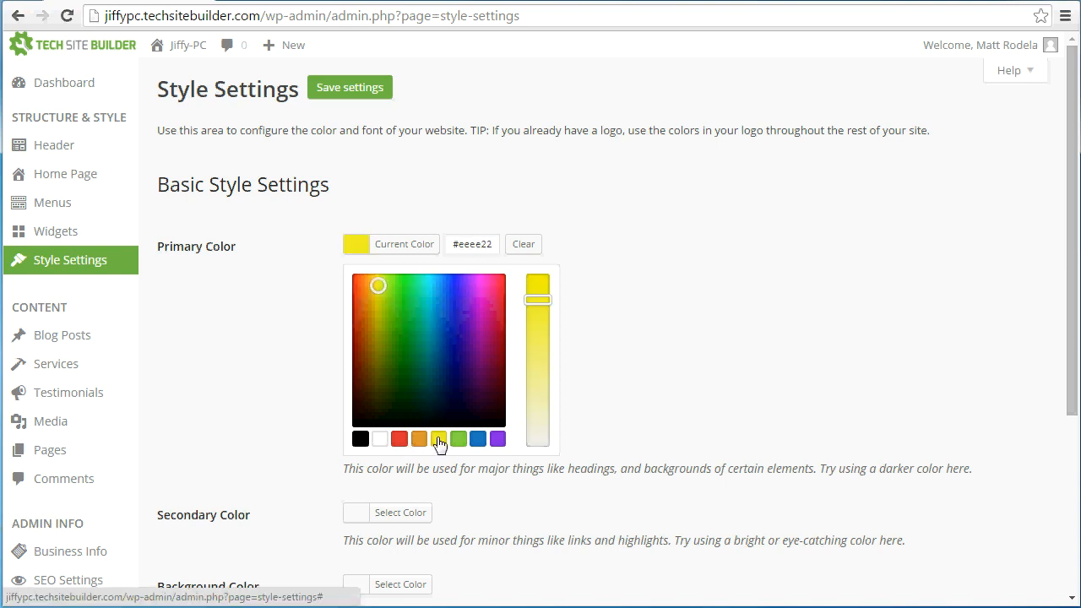
click(458, 440)
click(478, 440)
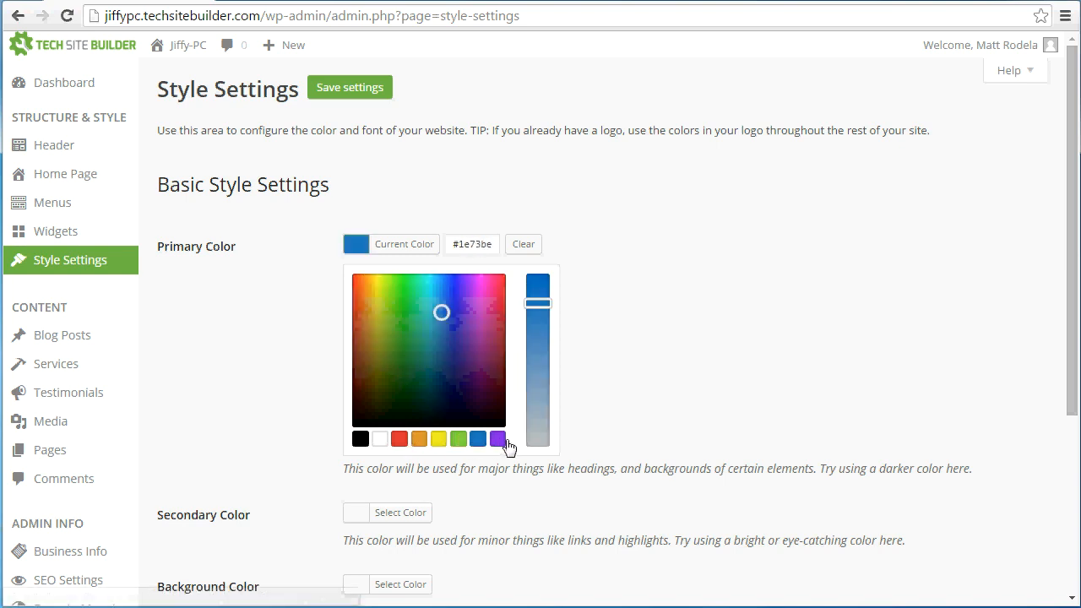
click(500, 440)
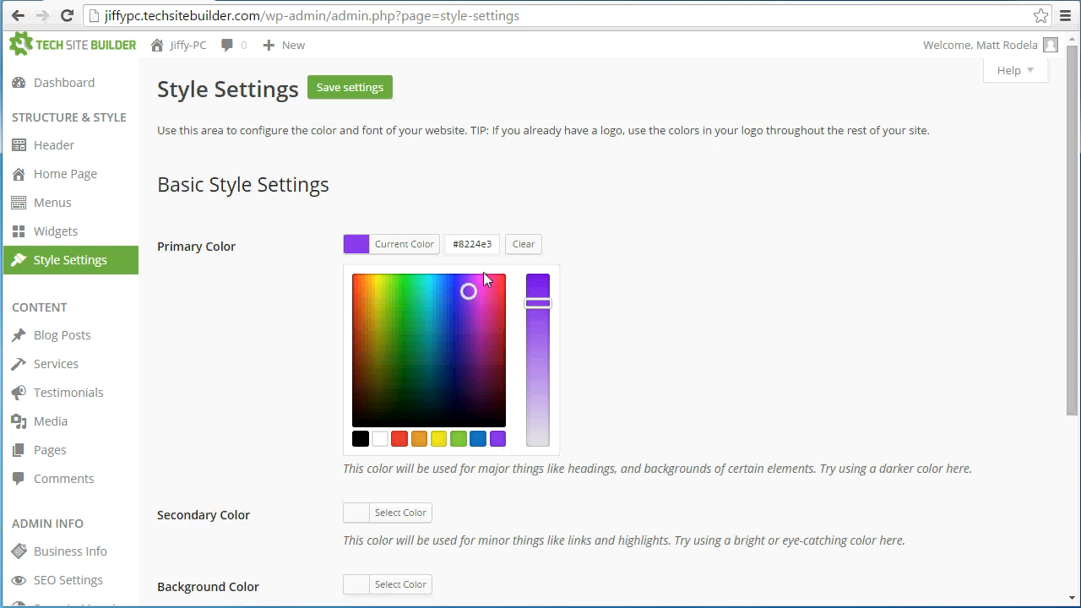
Set the primary color to the hex value #2b427c and close its color picker
drag(492, 244, 448, 244)
text(#2b427c)
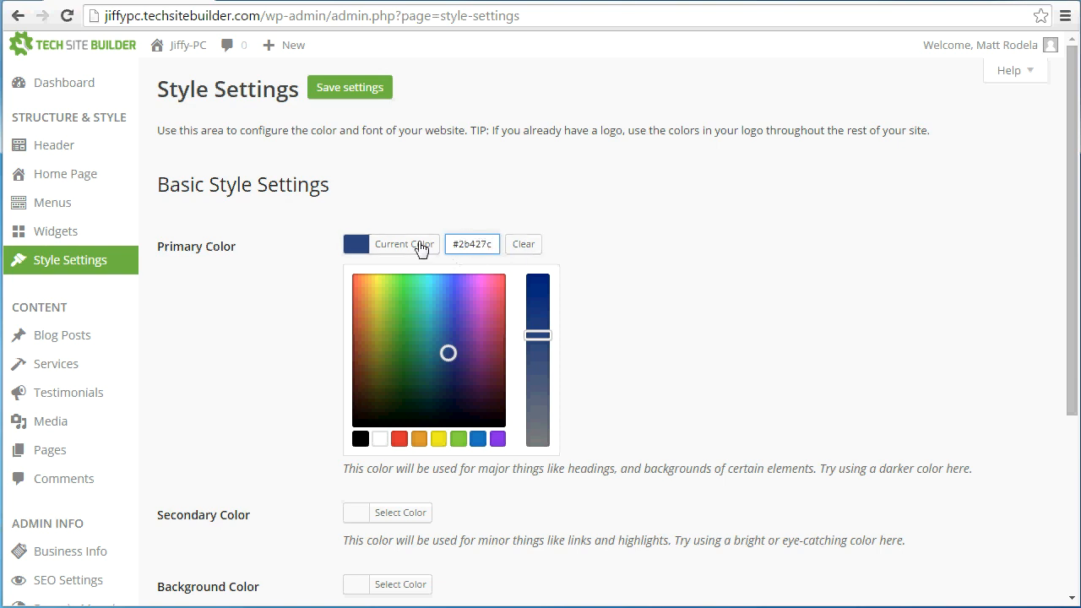
click(715, 265)
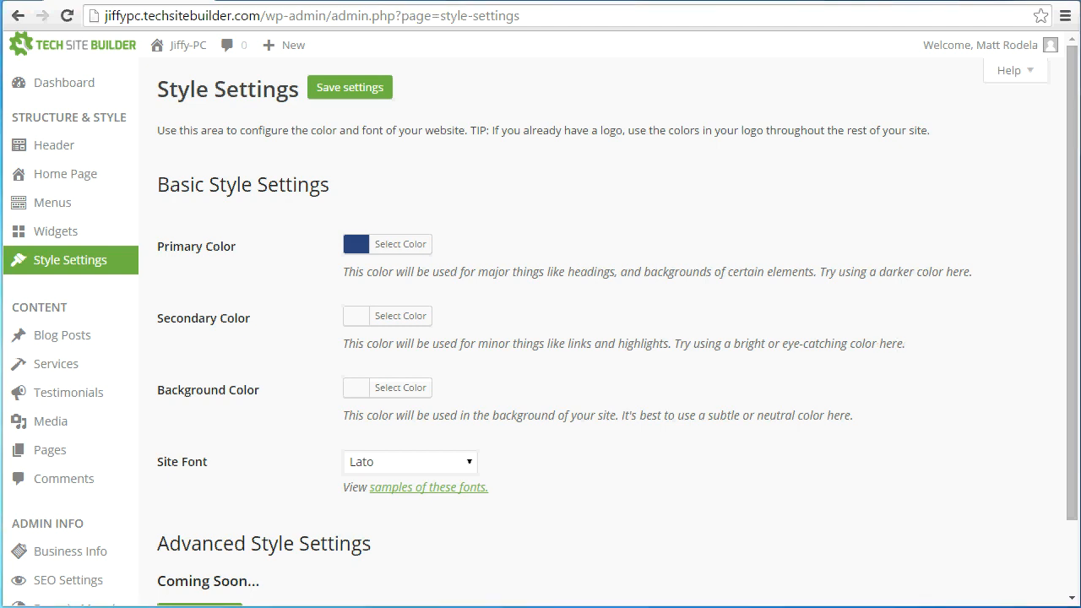
Paste the copied orange hex code as the secondary color and close its color picker
click(387, 325)
text(#da8f27)
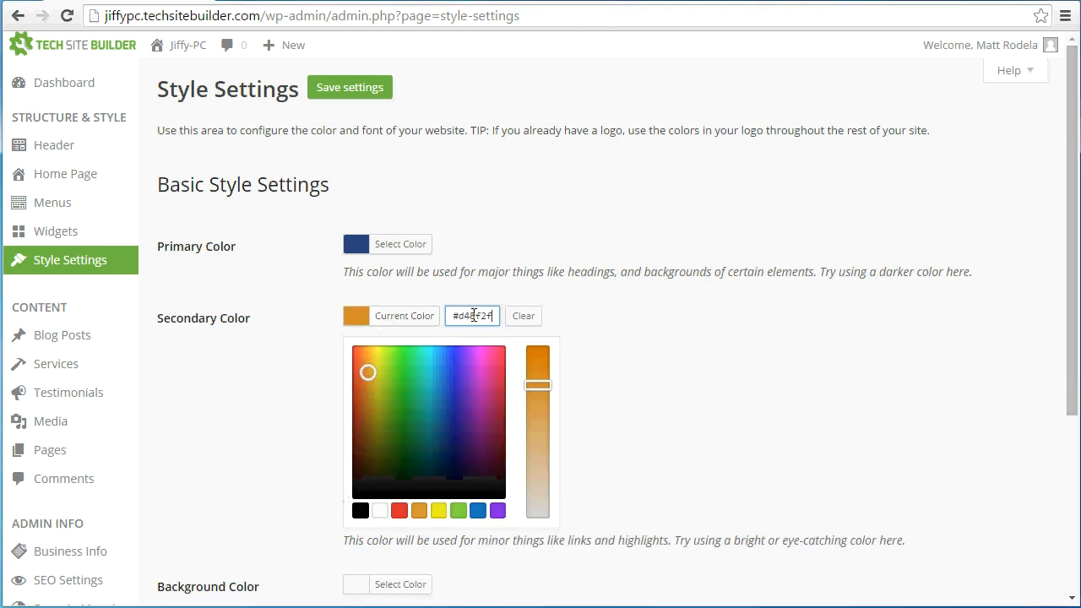
click(623, 334)
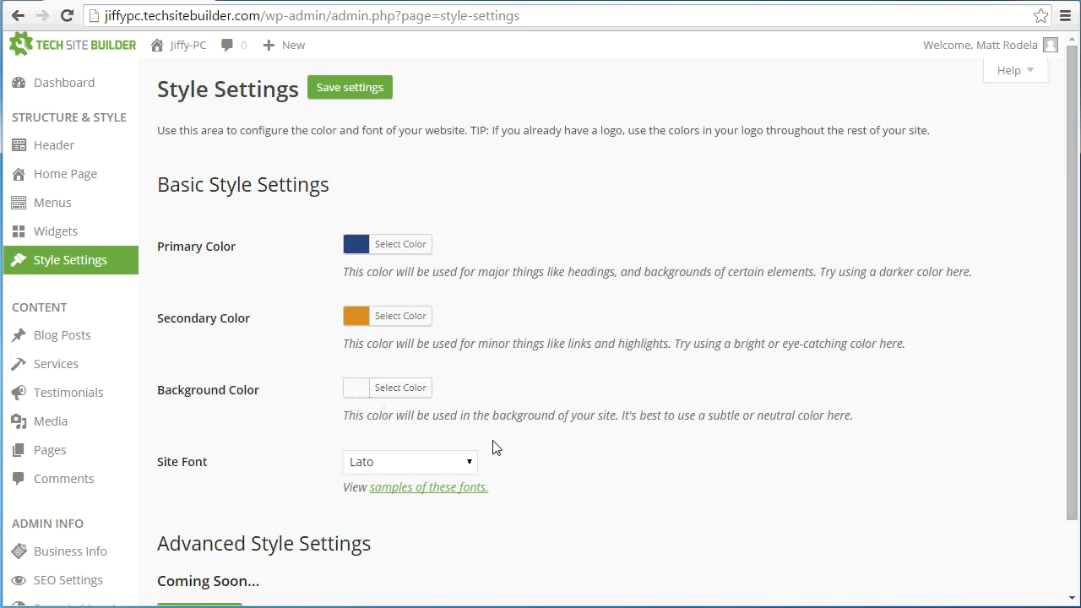
Look through the available site fonts, then open their Google Fonts samples and browse the specimens
scroll(534, 416, down, 1)
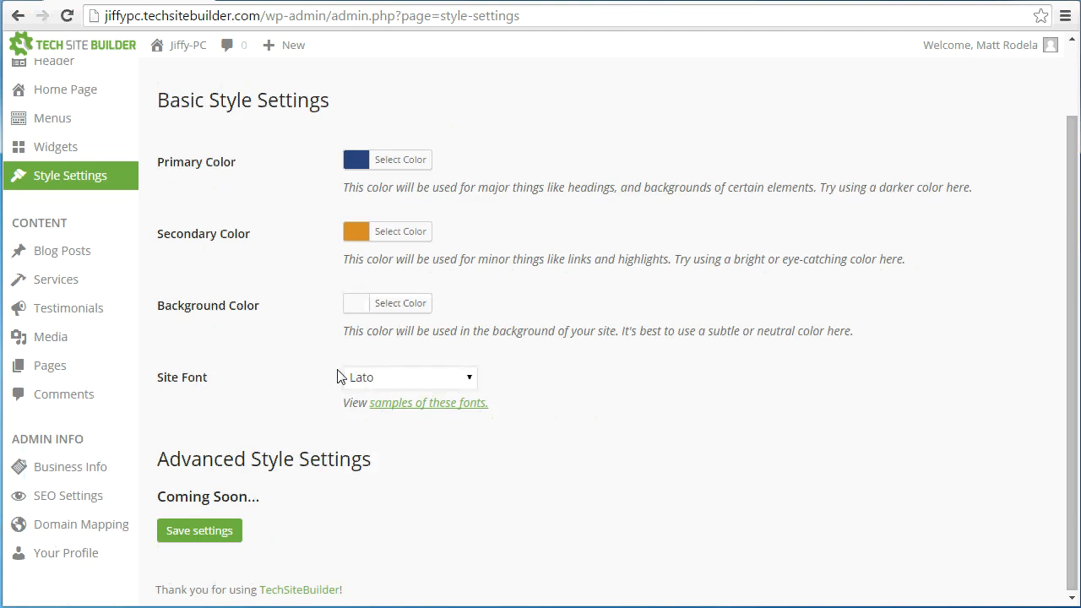
click(369, 380)
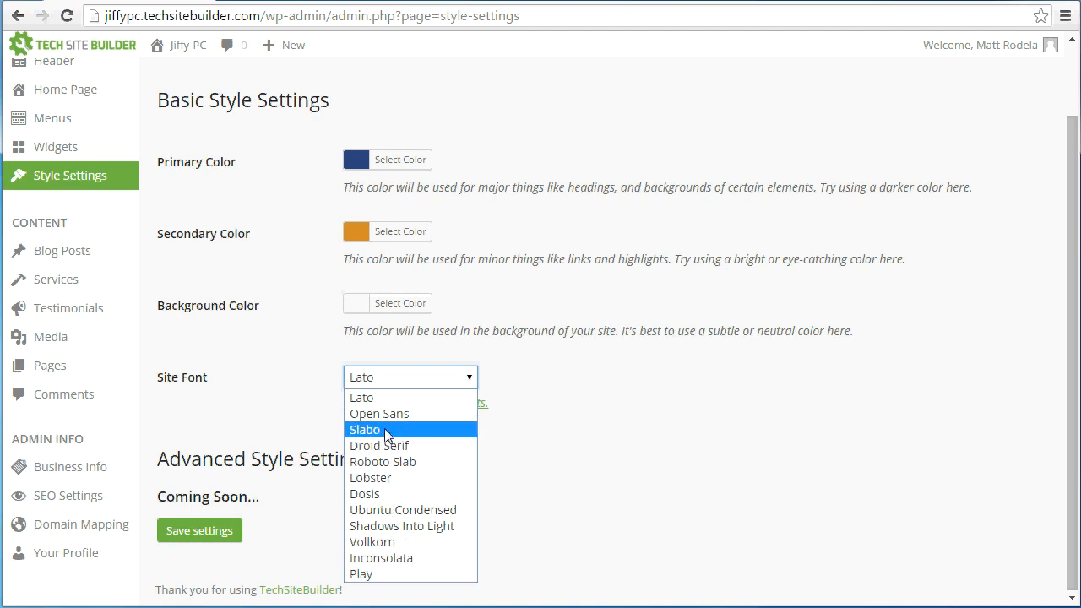
click(609, 424)
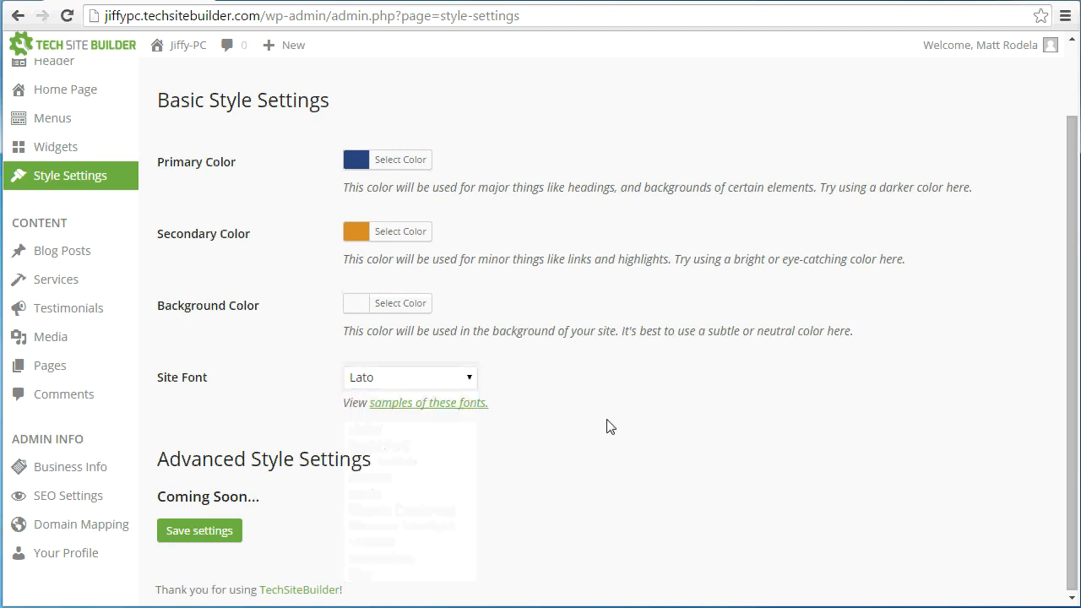
click(392, 382)
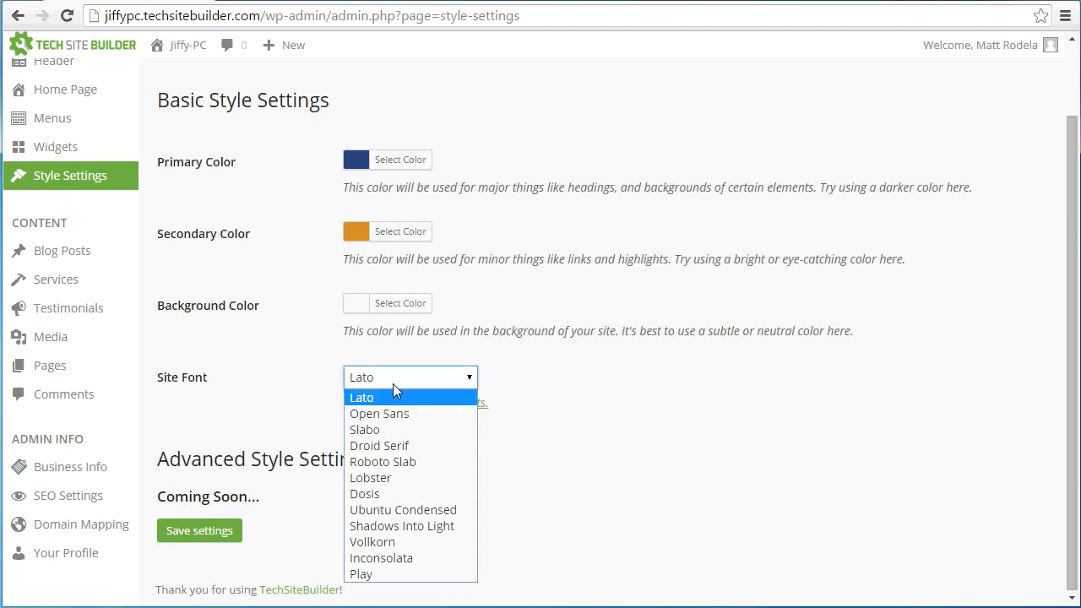
click(505, 461)
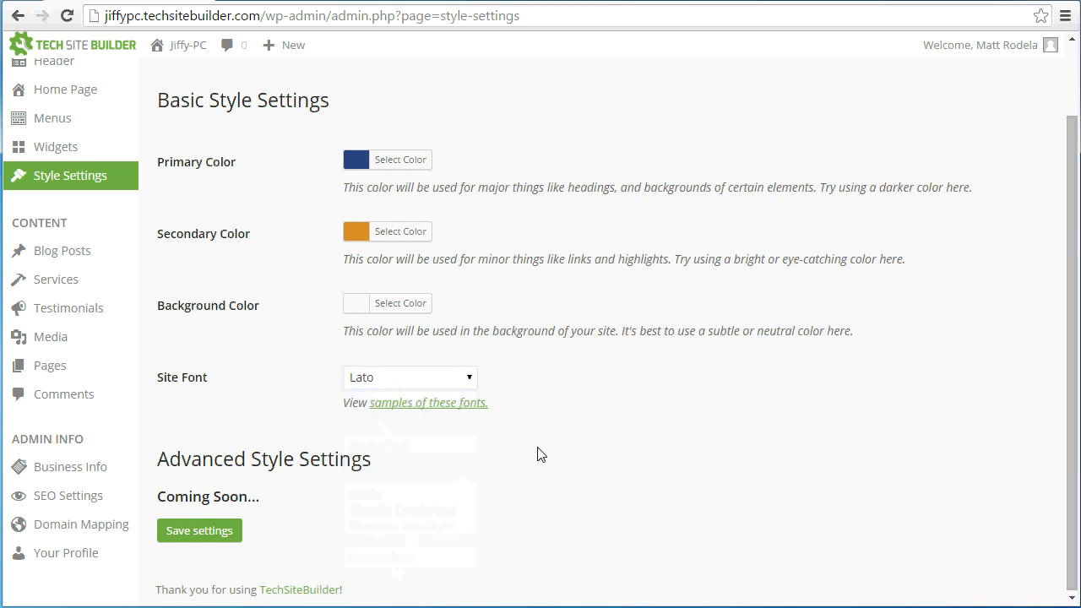
click(408, 411)
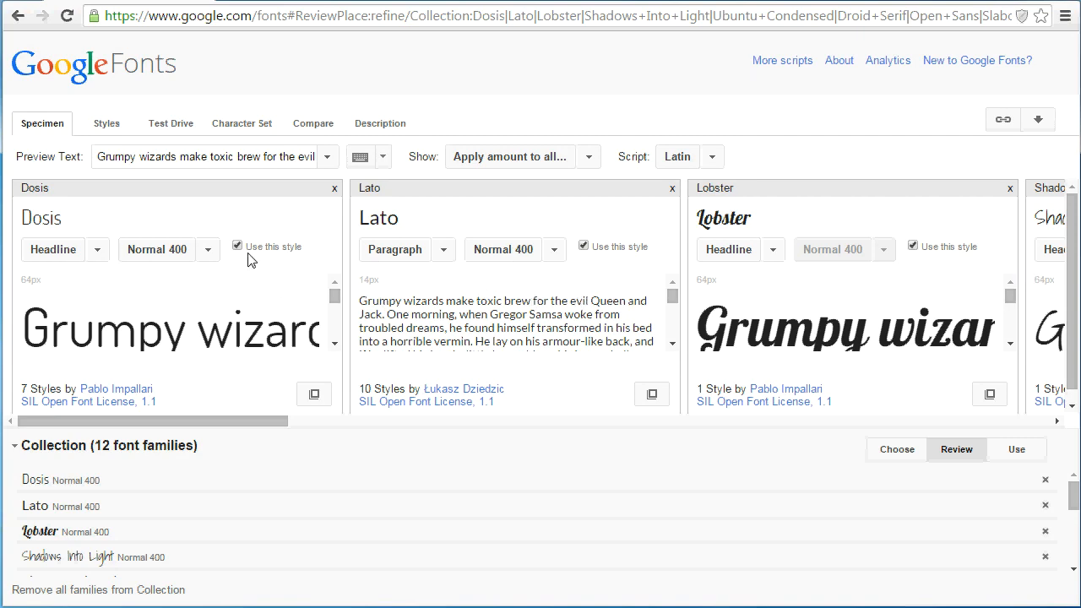
drag(251, 421, 683, 380)
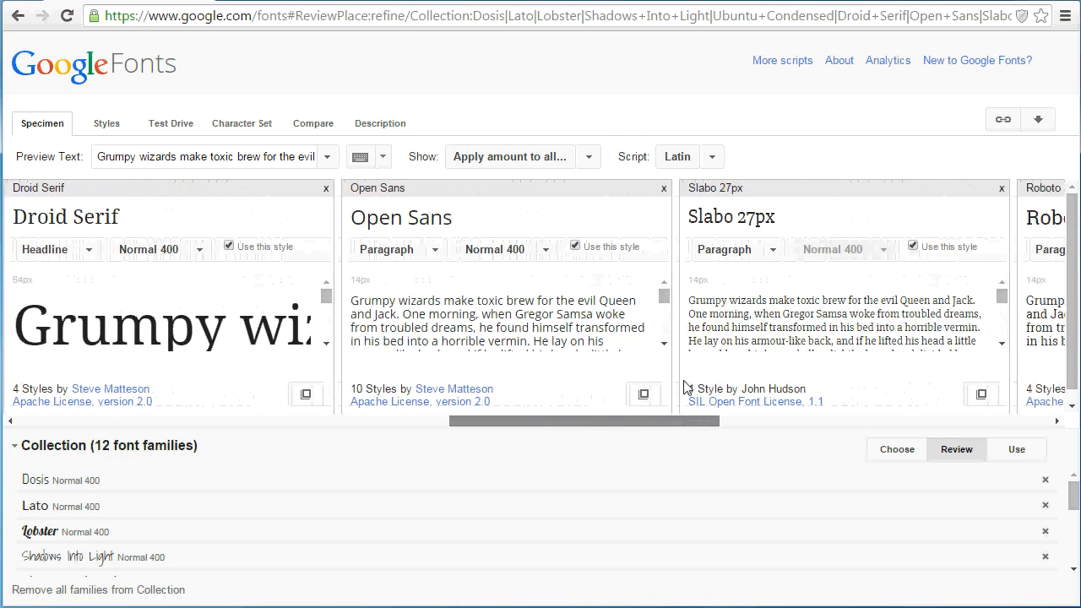
Preview Open Sans as a headline and look at its available weights and sample sizes
click(434, 248)
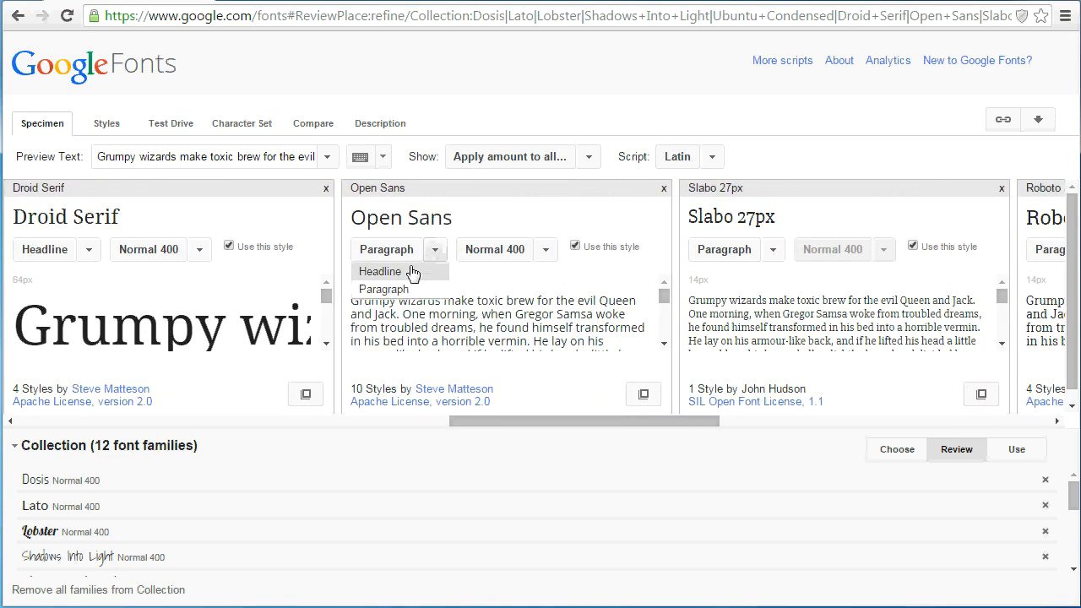
click(407, 274)
scroll(538, 318, down, 2)
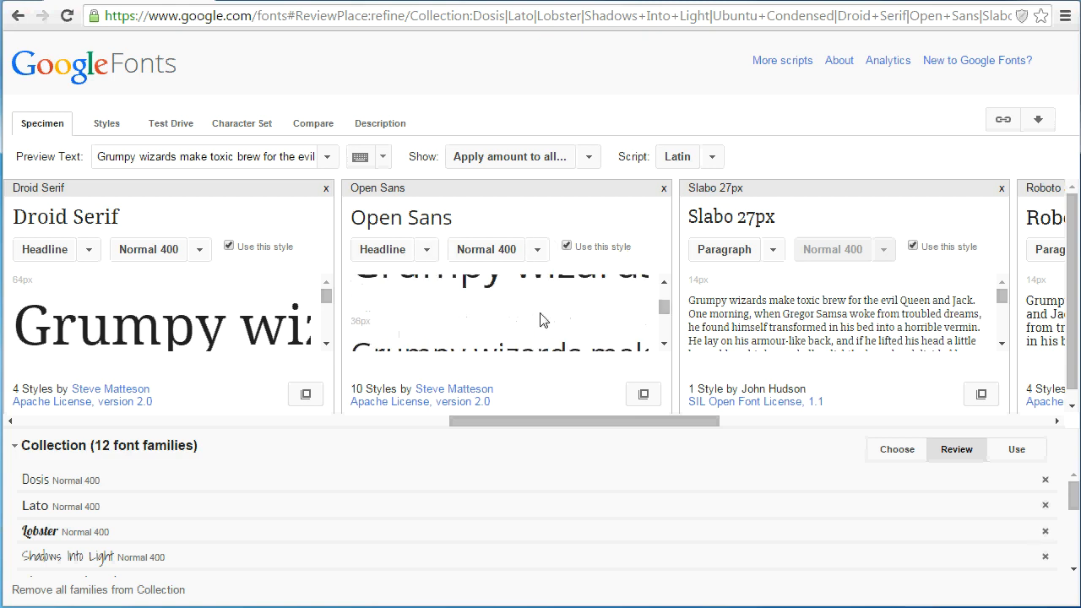
click(534, 252)
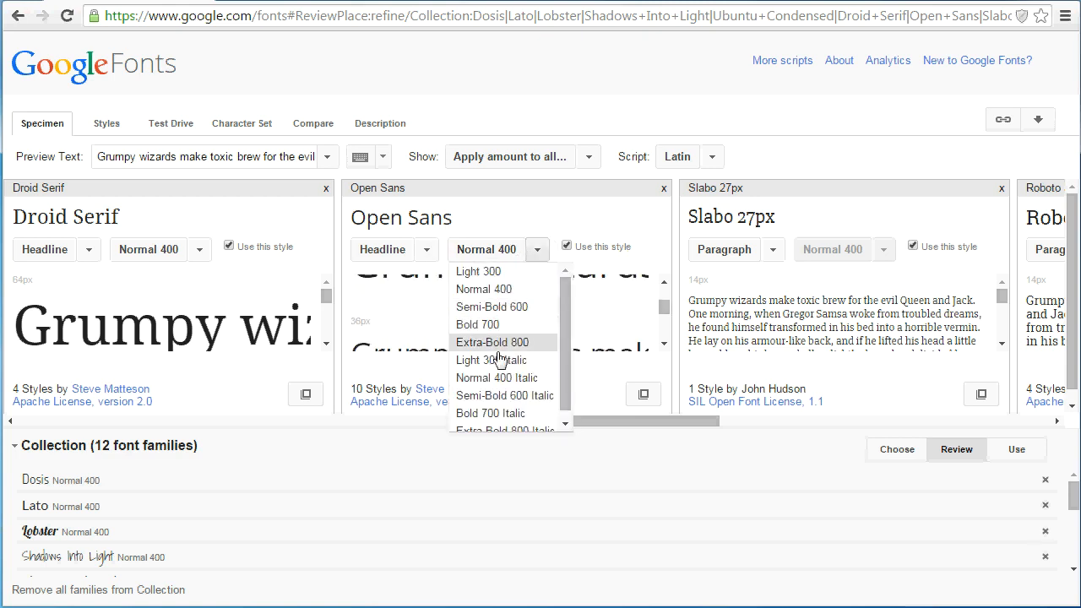
click(411, 306)
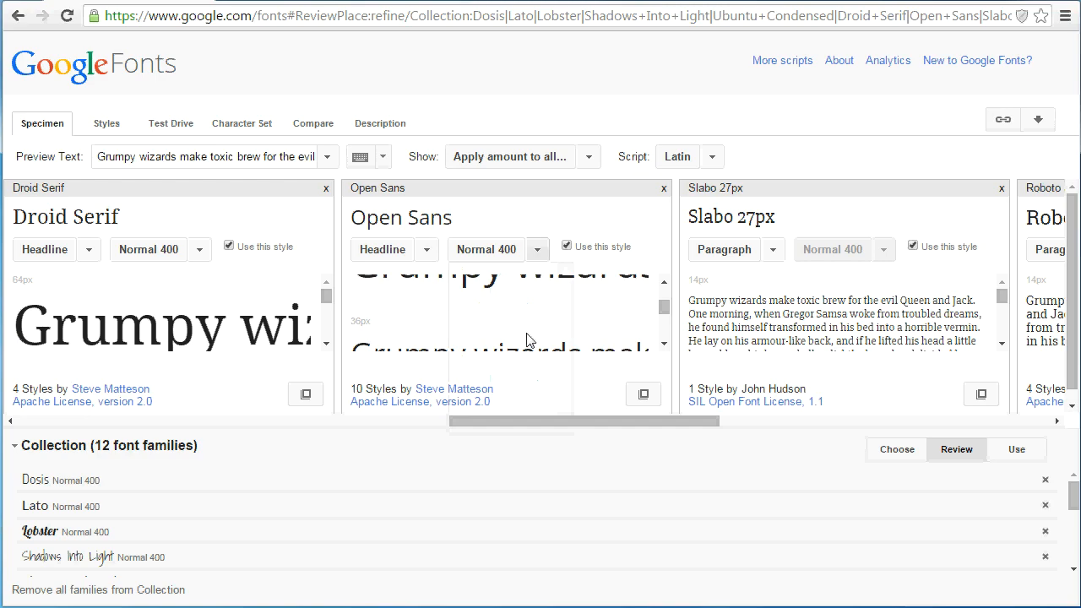
mouse_move(596, 427)
mouse_down()
mouse_move(169, 440)
mouse_move(579, 420)
mouse_up()
scroll(734, 297, up, 2)
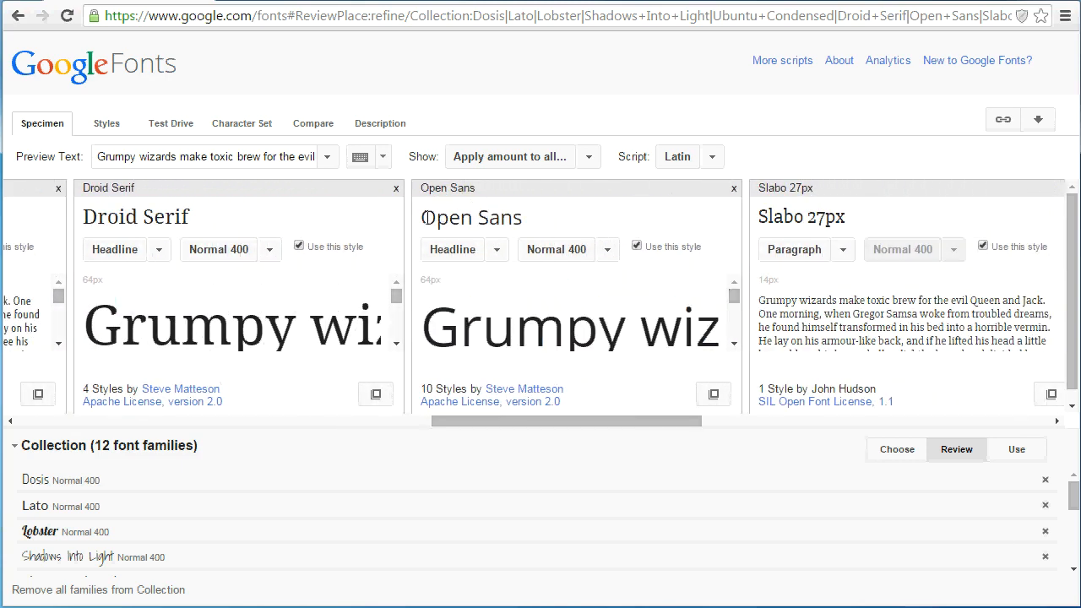
Switch the Open Sans sample back to paragraph text and compare it with the neighbouring fonts
click(481, 252)
click(475, 283)
click(483, 253)
click(483, 285)
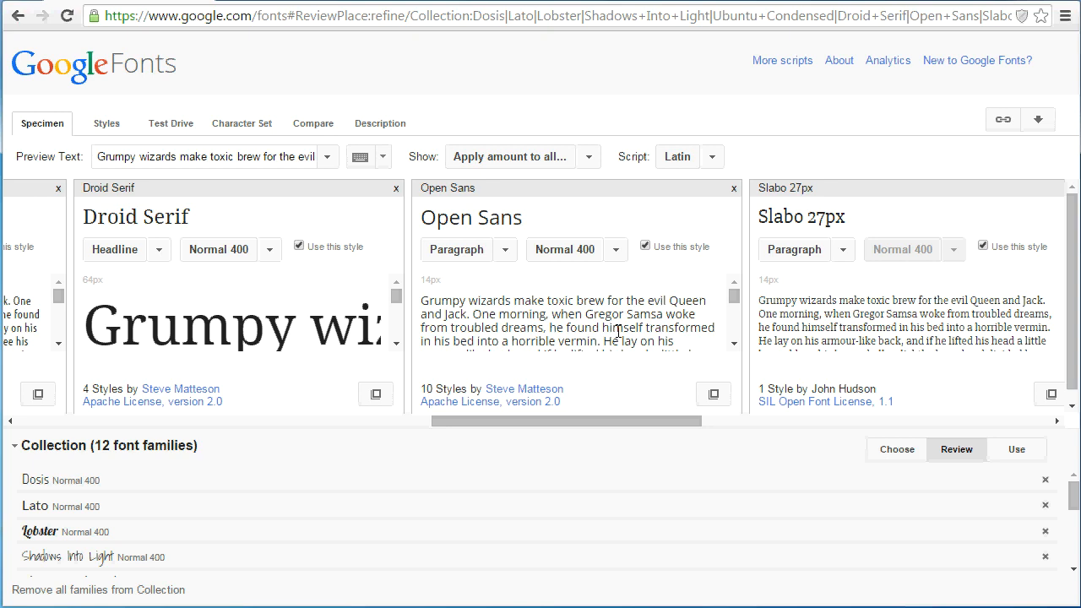
drag(628, 423, 575, 423)
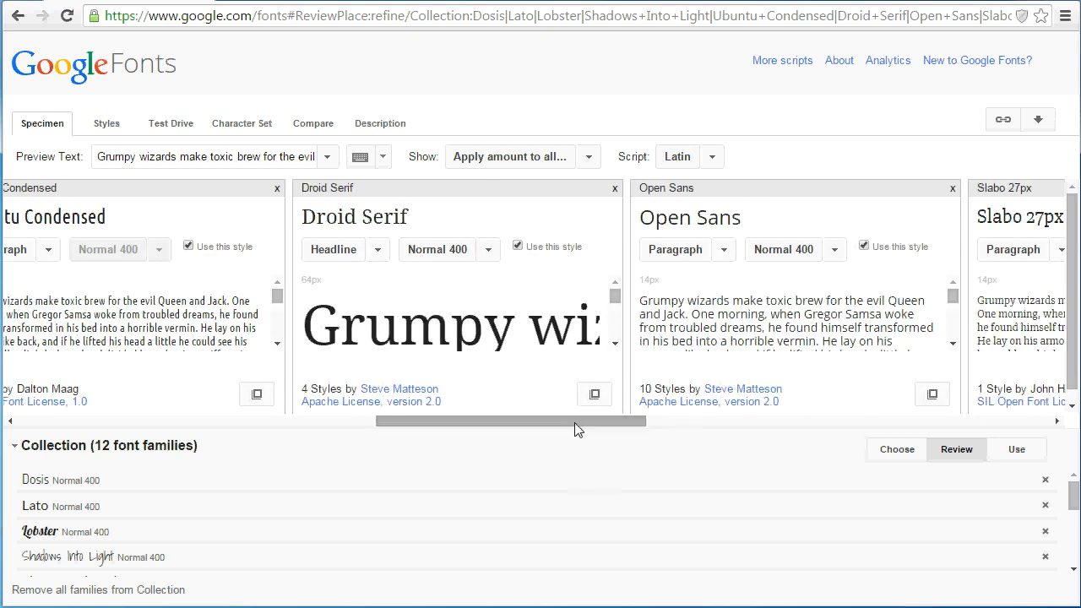
Return to the style settings, set the site font to Open Sans, and save the settings
click(20, 16)
click(404, 380)
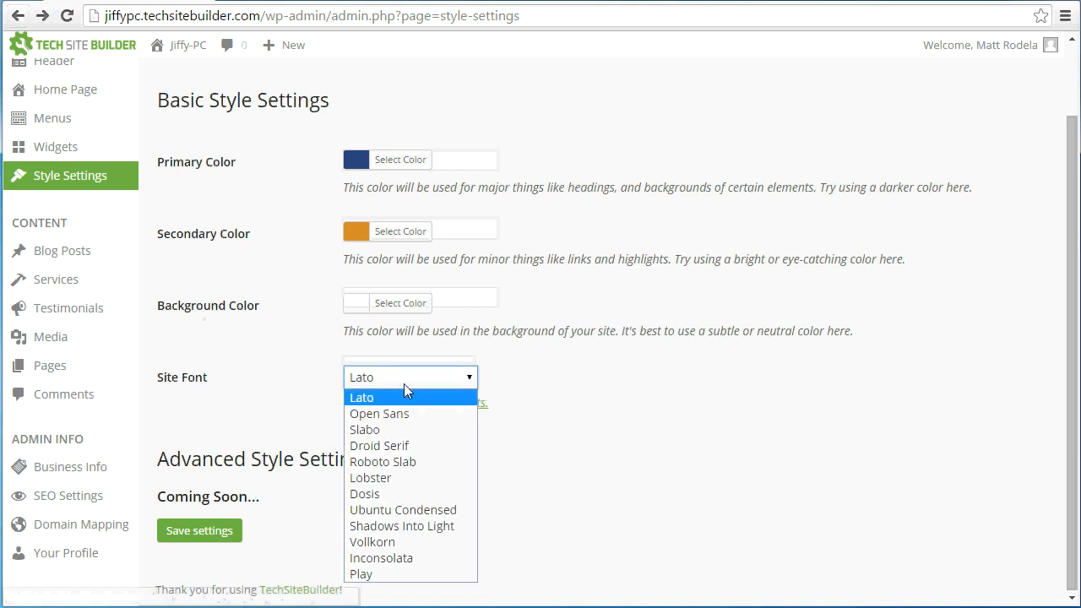
click(398, 414)
click(199, 531)
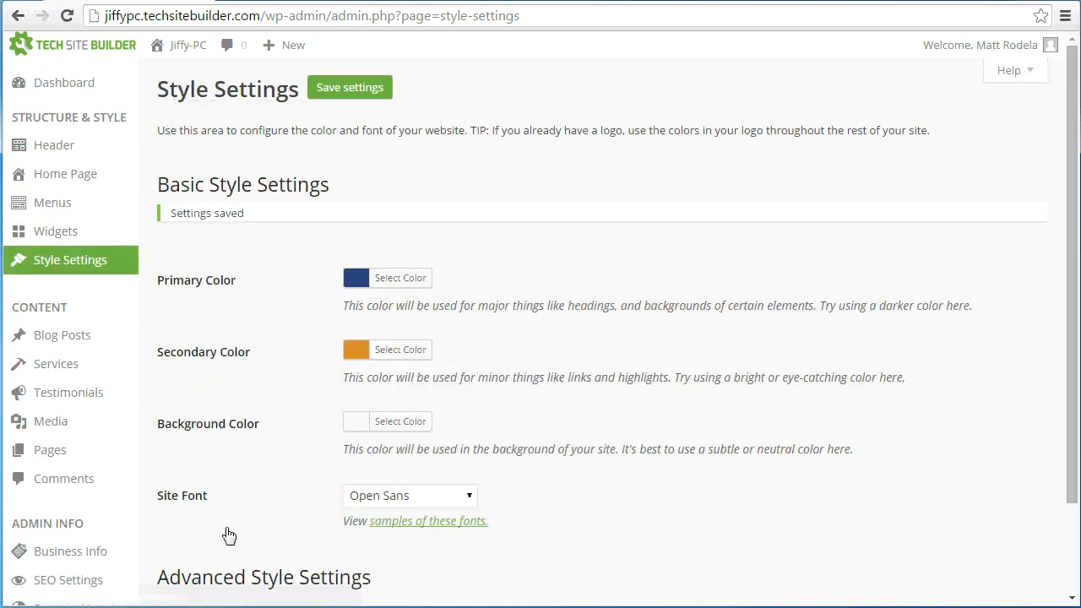
Visit the live site to check the new colors and font in the header, navigation bar and slider arrows
click(179, 45)
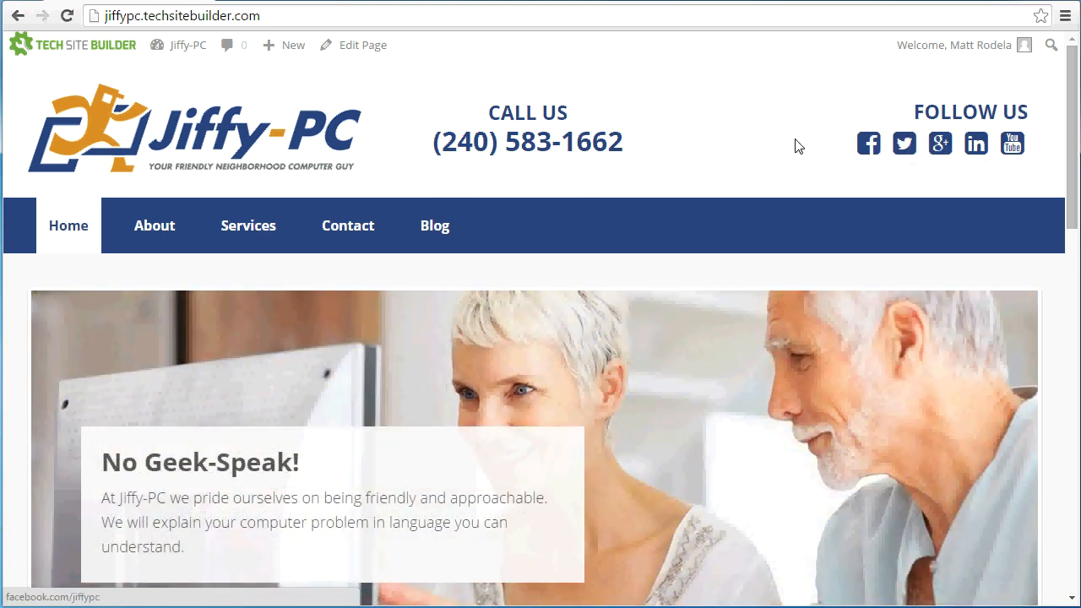
mouse_move(790, 409)
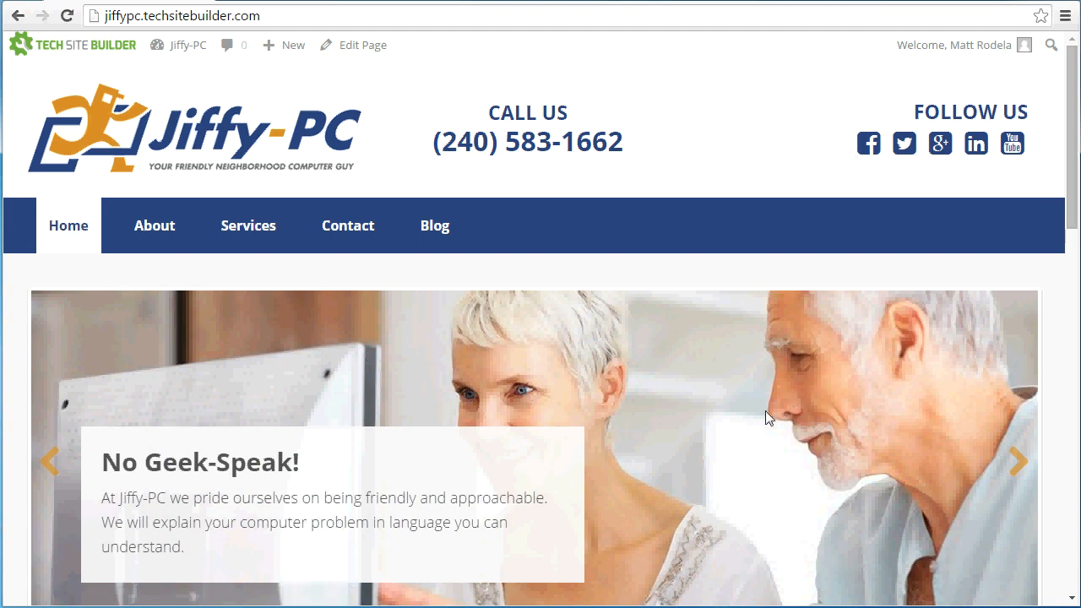
click(1018, 457)
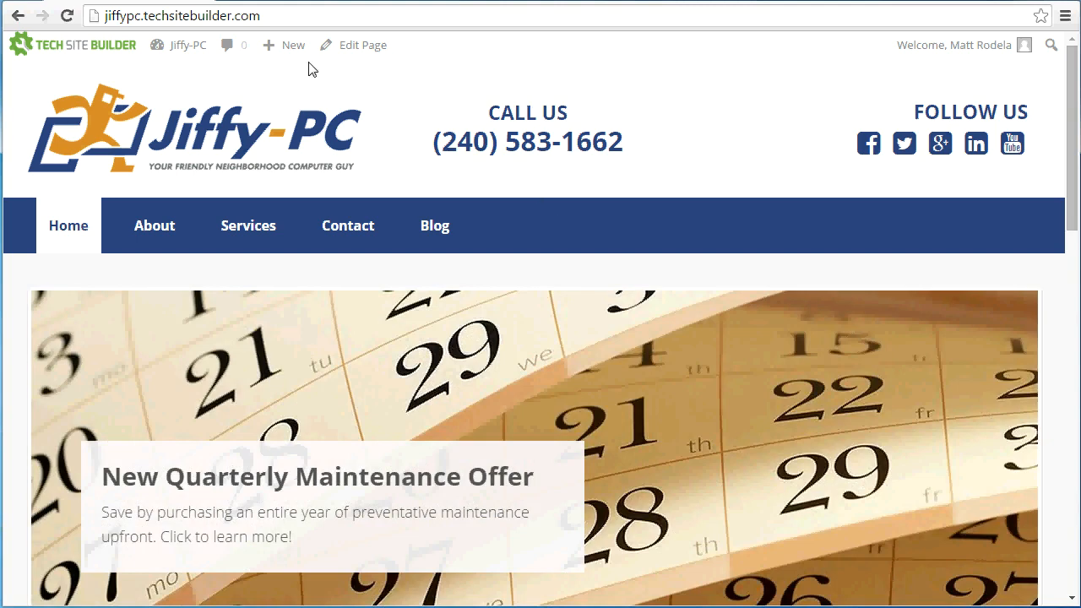
drag(502, 116, 583, 142)
click(935, 116)
Examine how the style settings look on the home page's service boxes, text links and contact form
scroll(541, 166, down, 3)
scroll(330, 292, down, 3)
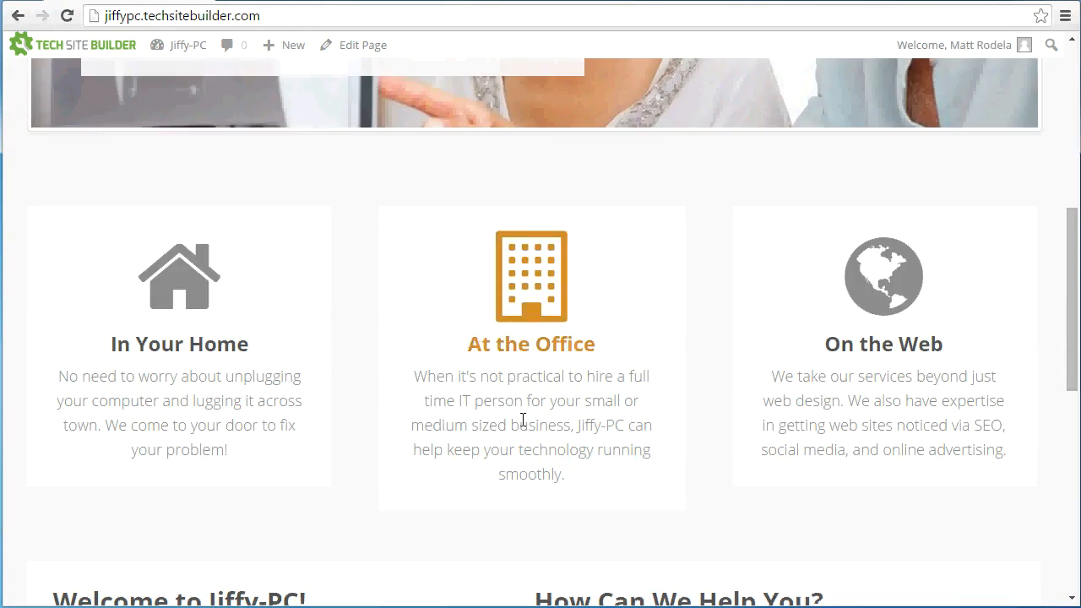
scroll(566, 405, down, 8)
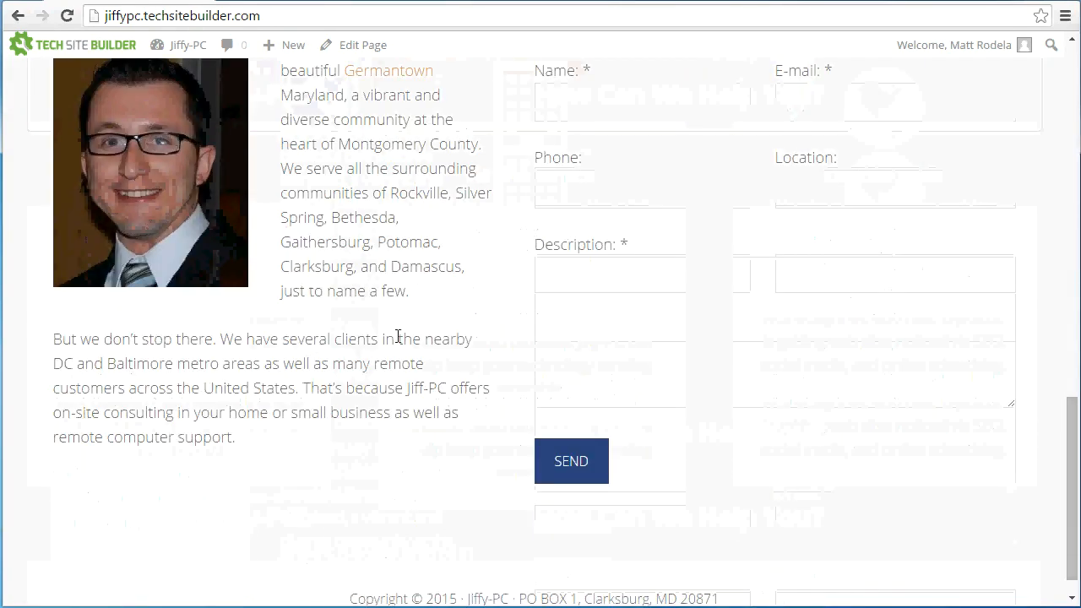
scroll(398, 338, up, 4)
scroll(398, 344, up, 4)
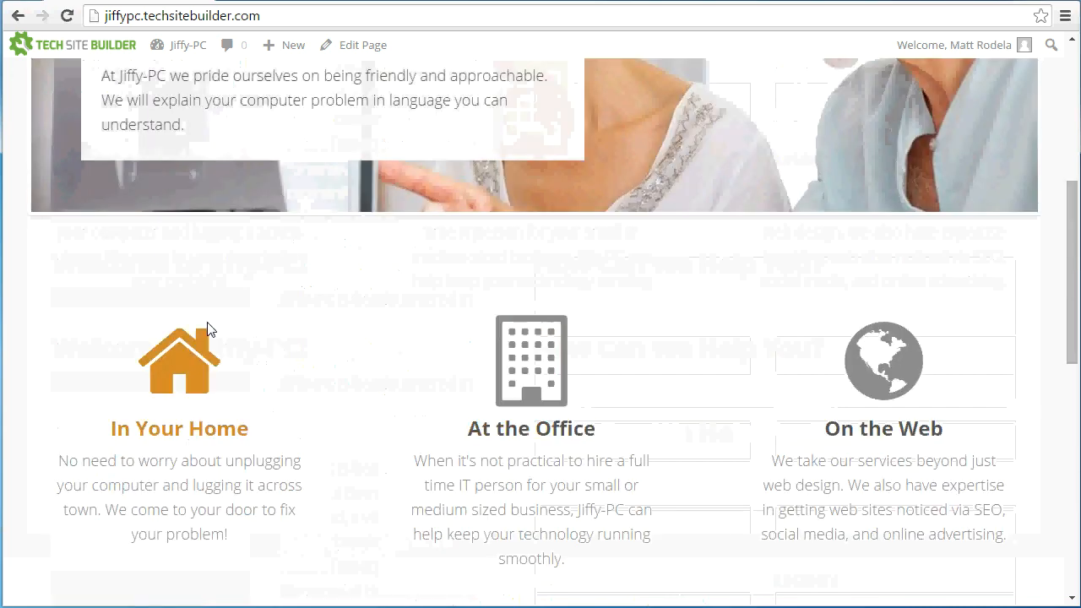